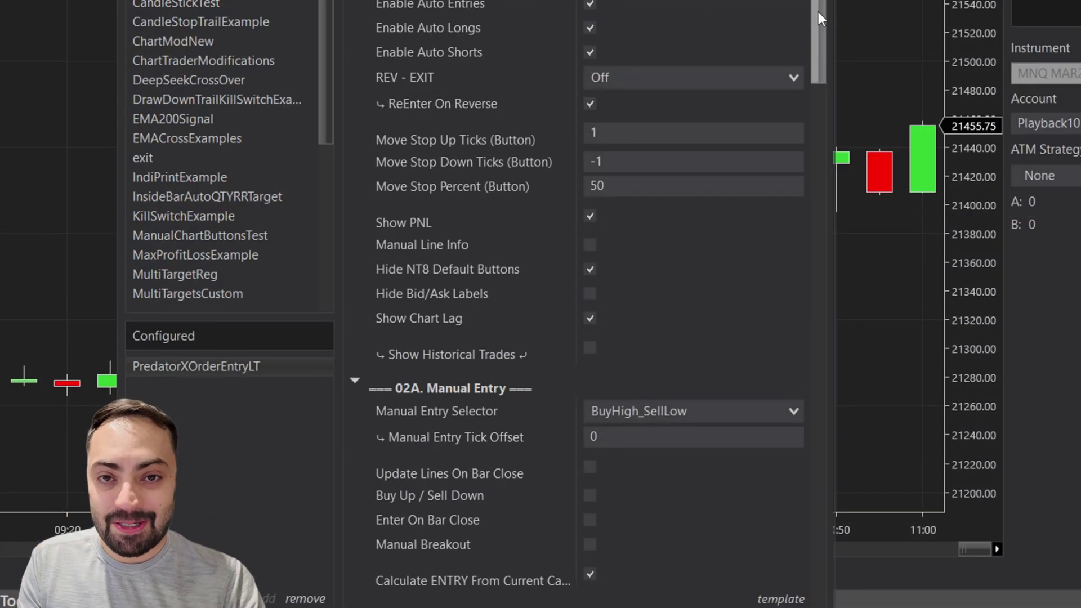
- Reveal the additional filter options in section 07 of the PredatorXOrderEntryLT strategy settings
{"action": "left_click_drag", "start_coordinate": [819, 269], "coordinate": [822, 372]}
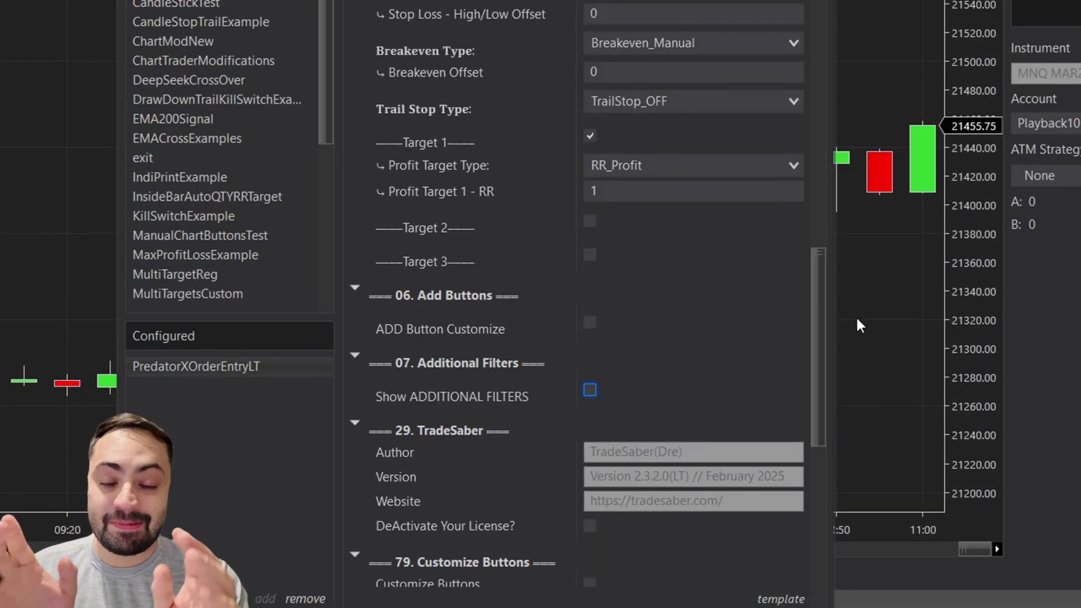
{"action": "key", "text": "space"}
{"action": "scroll", "coordinate": [809, 281], "scroll_direction": "down", "scroll_amount": 6}
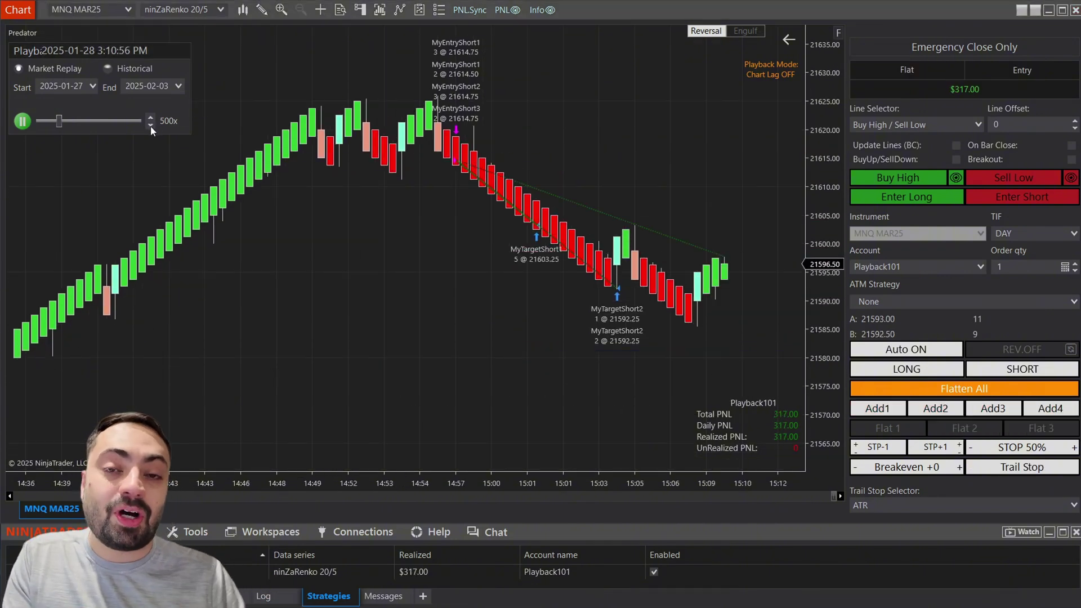
- Slow the market replay to 3x and set up a long trade with the Buy High entry and stop lines and Breakeven
{"action": "left_click", "coordinate": [150, 125]}
{"action": "left_click", "coordinate": [957, 178]}
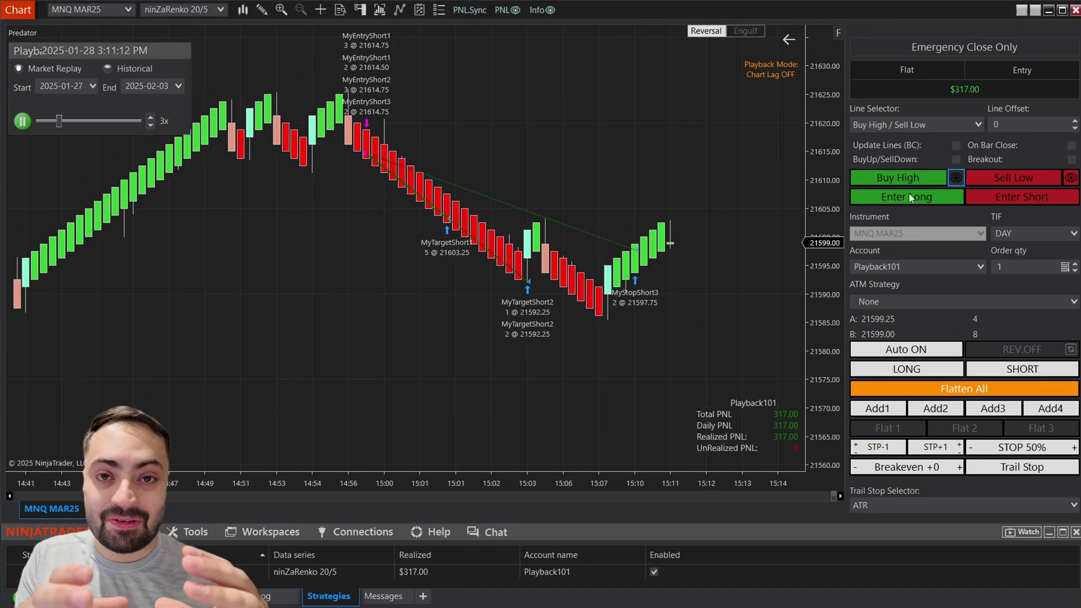
{"action": "left_click", "coordinate": [676, 328]}
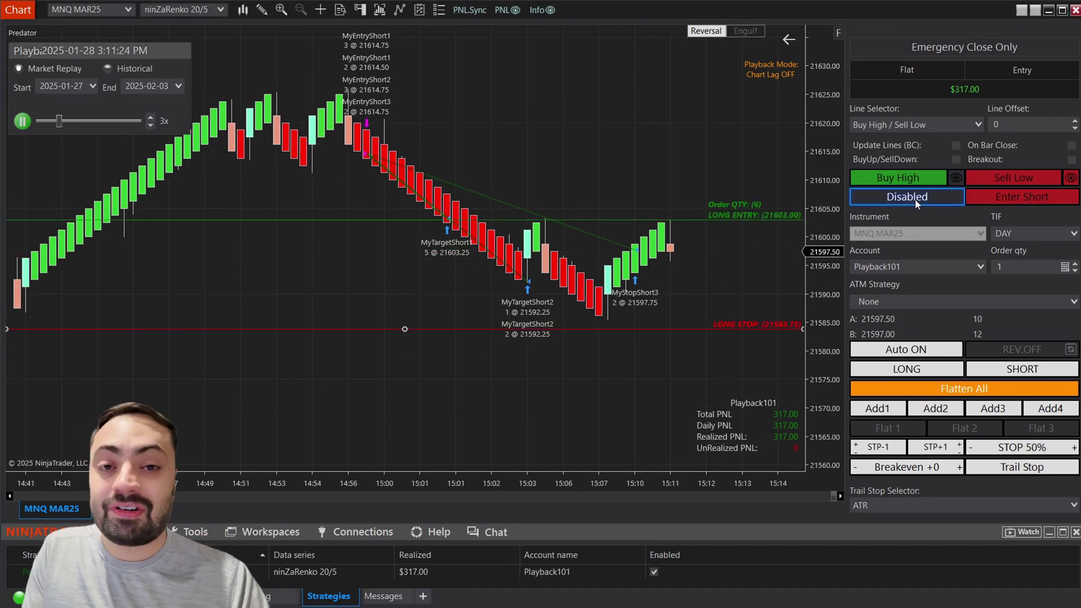
{"action": "left_click", "coordinate": [906, 467]}
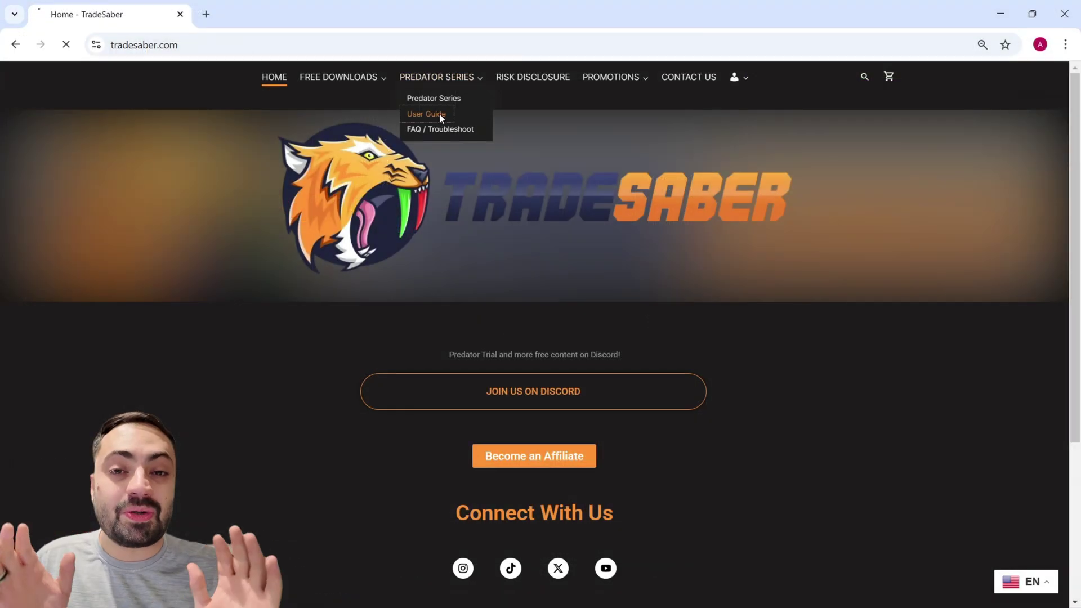
- Switch to the TradeSaber website and browse the Predator Series user guide
{"action": "left_click", "coordinate": [440, 114]}
{"action": "left_click_drag", "start_coordinate": [1080, 127], "coordinate": [1071, 254]}
{"action": "left_click", "coordinate": [562, 425]}
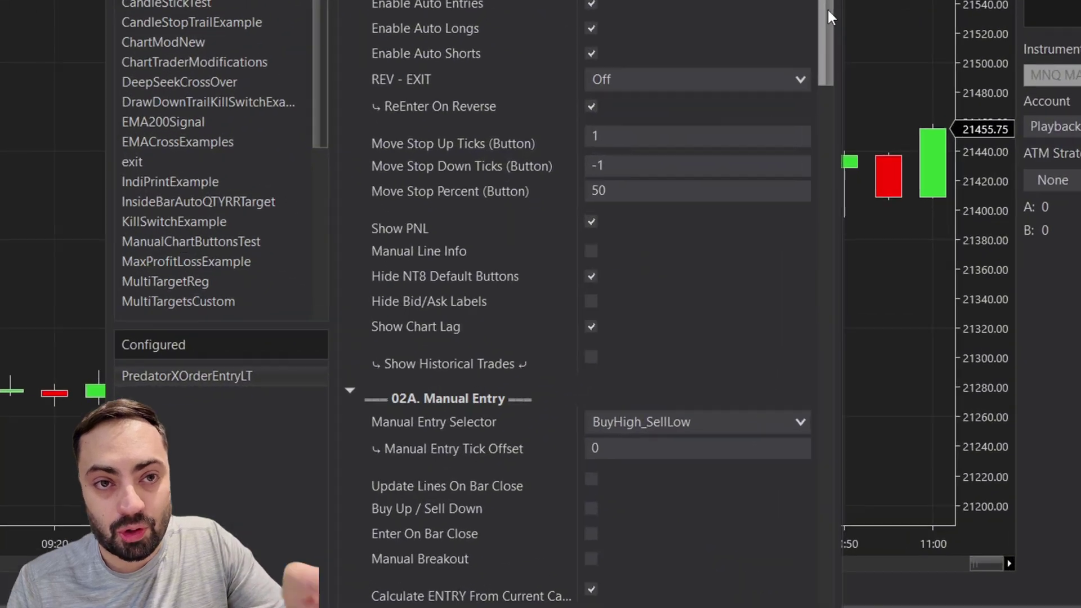
- Enable Show ADDITIONAL FILTERS in the PredatorXOrderEntryLT strategy settings
{"action": "left_click_drag", "start_coordinate": [830, 9], "coordinate": [842, 394]}
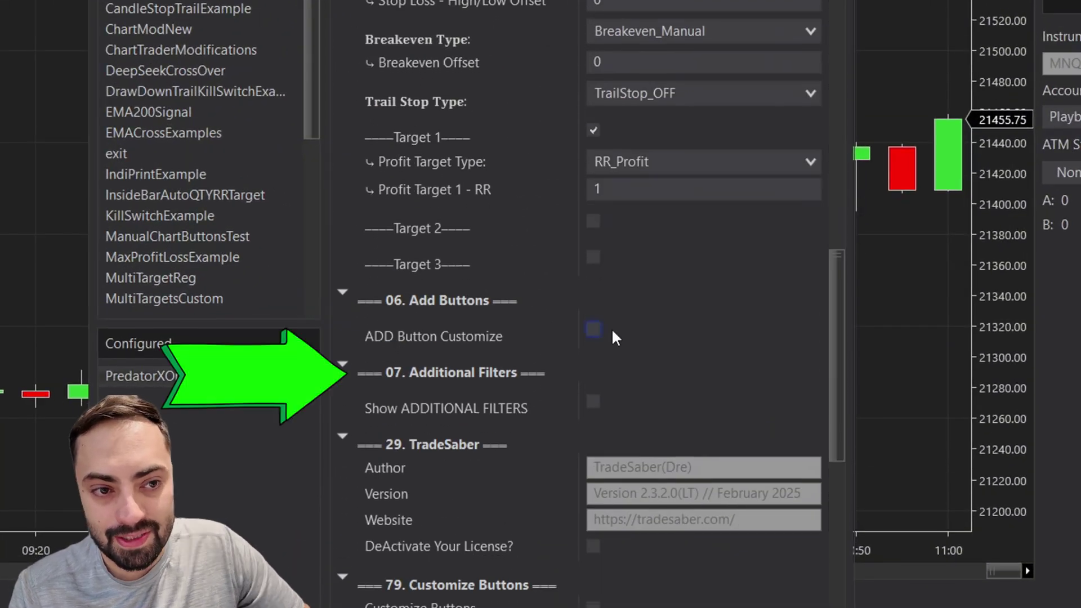
{"action": "left_click", "coordinate": [594, 402]}
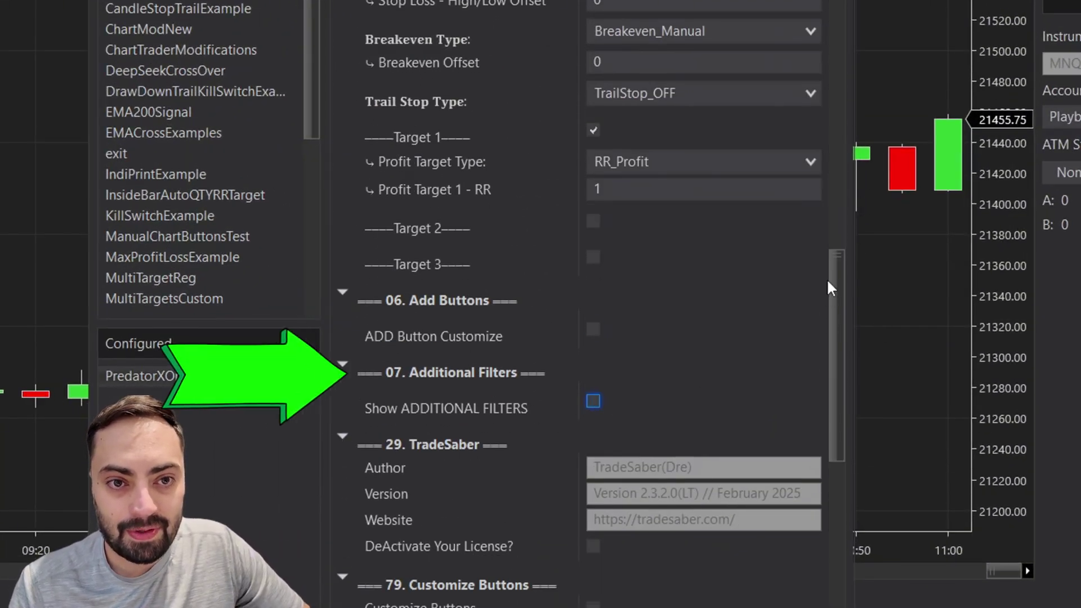
{"action": "left_click_drag", "start_coordinate": [835, 241], "coordinate": [823, 327]}
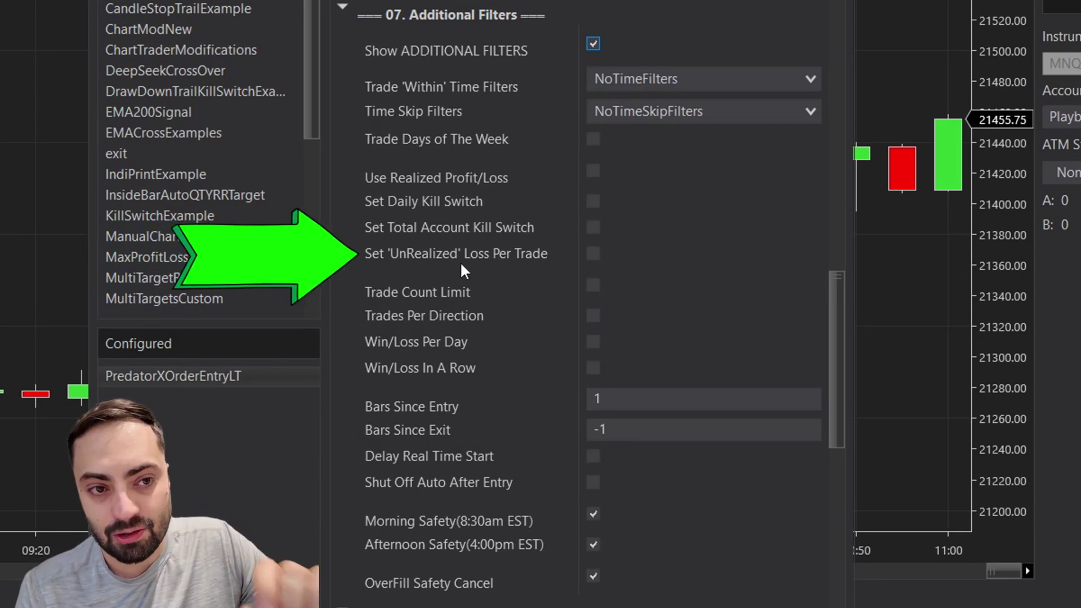
- Enable Set 'UnRealized' Loss Per Trade with an unrealized loss limit of 300
{"action": "left_click", "coordinate": [593, 258]}
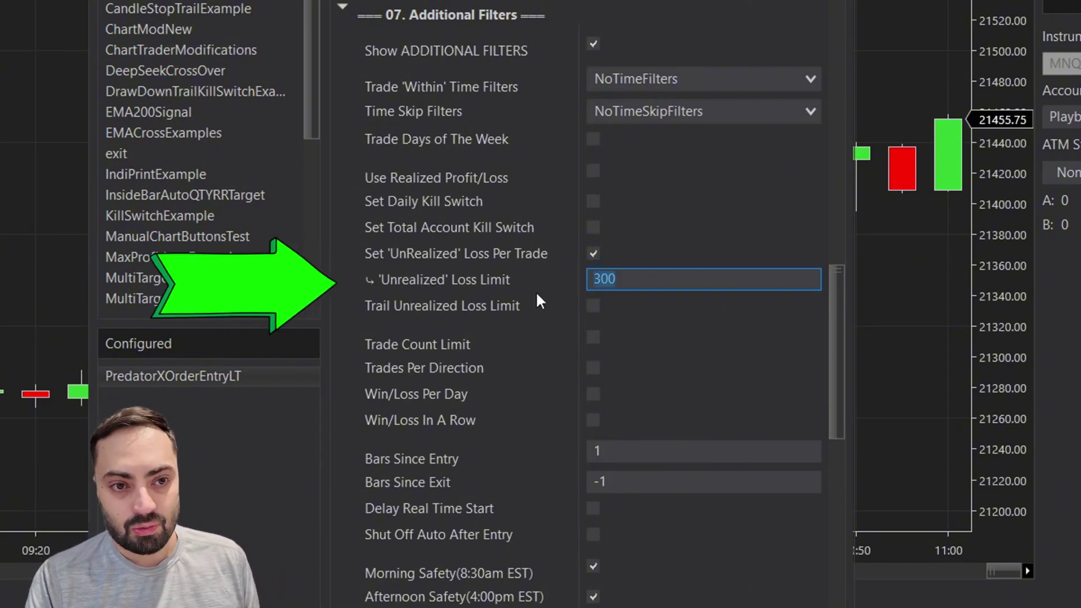
{"action": "left_click_drag", "start_coordinate": [589, 281], "coordinate": [616, 282]}
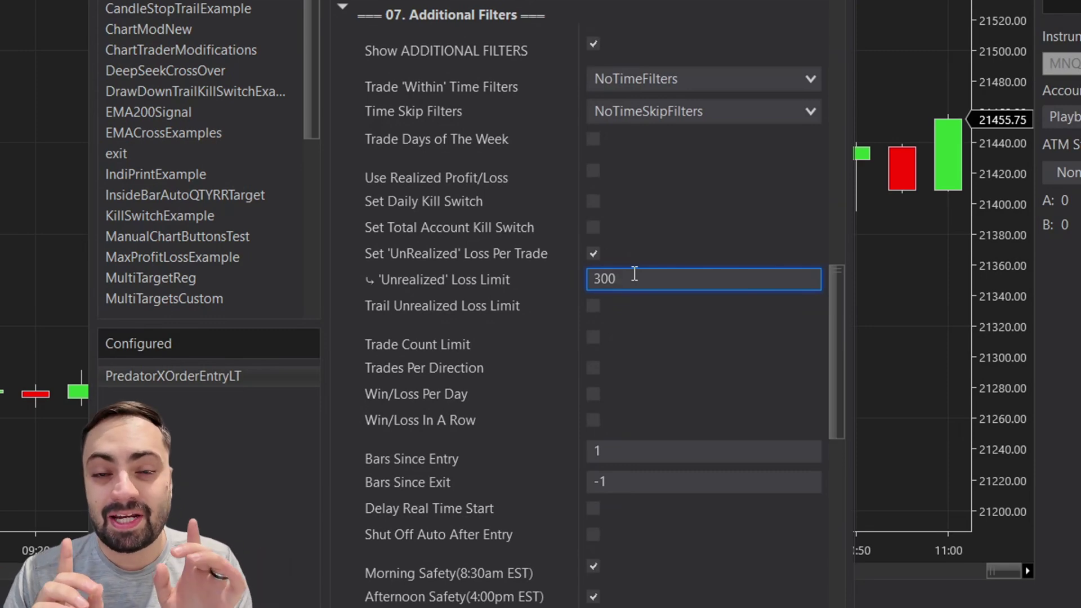
{"action": "key", "text": "Return"}
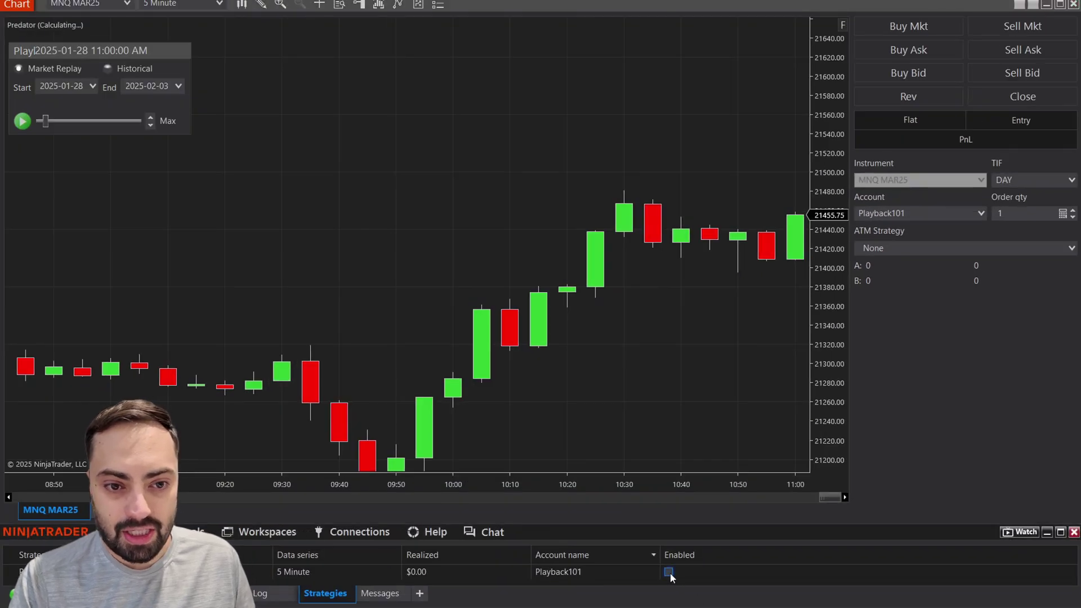
- Enable the strategy on the Playback101 account and enter a long position in the 5-minute MNQ MAR25 replay
{"action": "left_click", "coordinate": [670, 572]}
{"action": "left_click", "coordinate": [22, 121]}
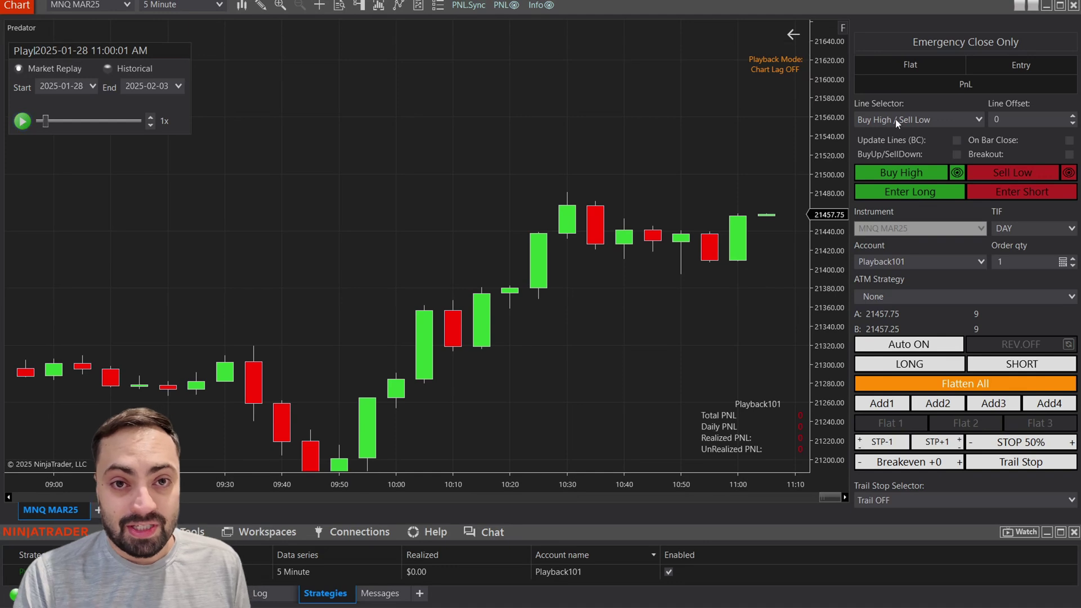
{"action": "left_click", "coordinate": [923, 188]}
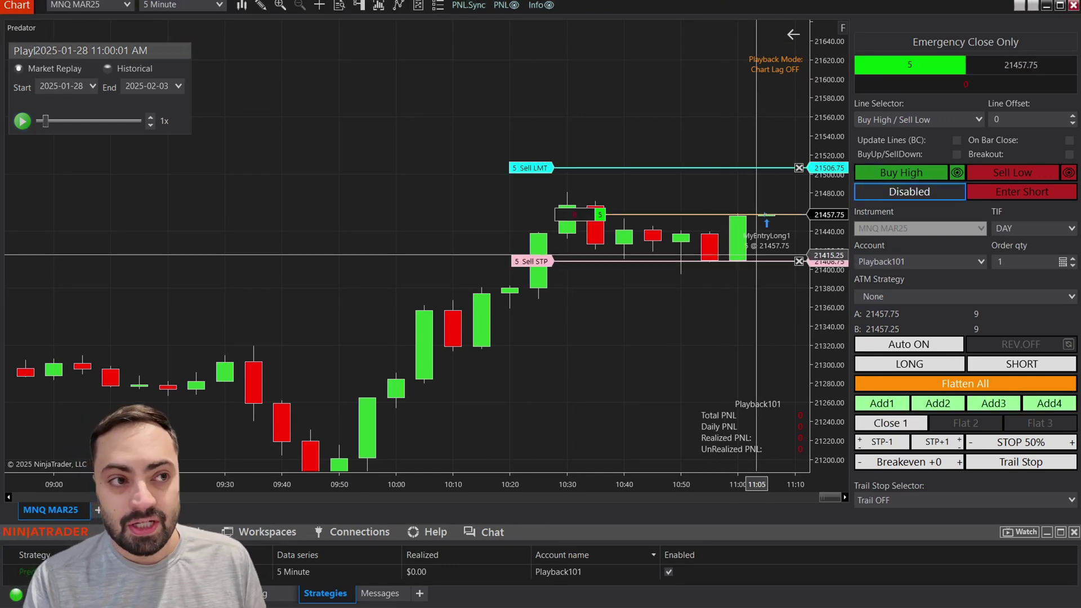
- Run the market replay at a higher speed to test the 300 unrealized loss limit on the long position
{"action": "left_click", "coordinate": [22, 122]}
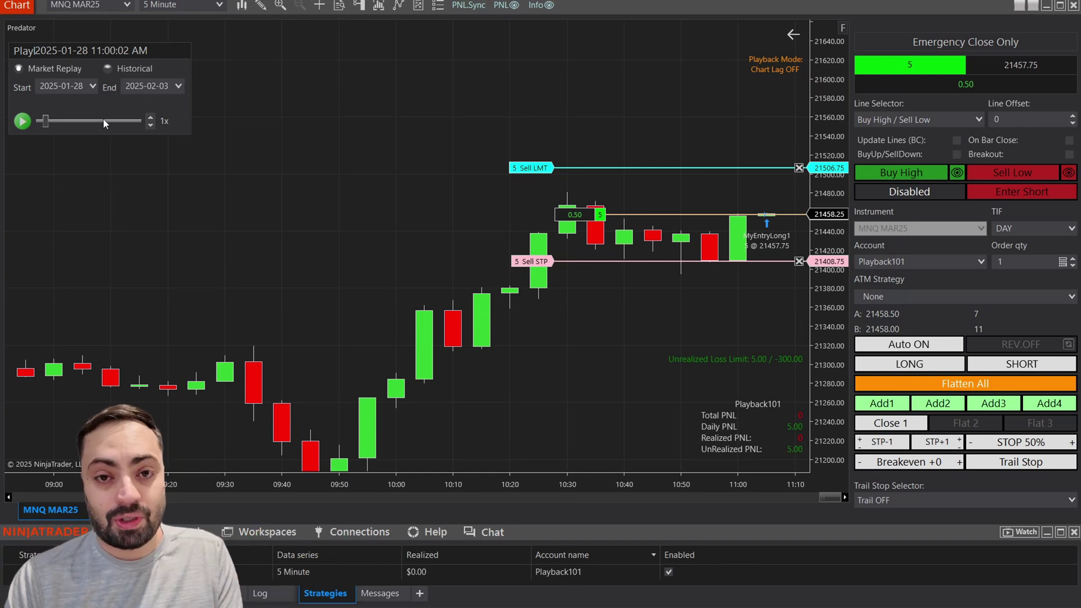
{"action": "left_click", "coordinate": [151, 121]}
{"action": "left_click", "coordinate": [151, 121]}
{"action": "left_click", "coordinate": [151, 121]}
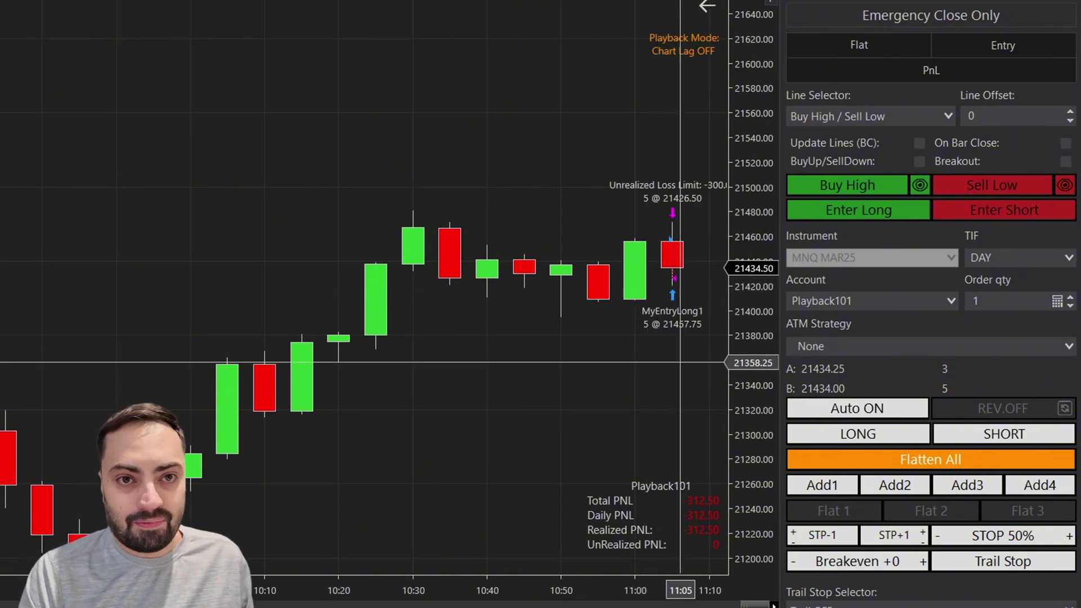
{"action": "left_click_drag", "start_coordinate": [679, 362], "coordinate": [476, 429]}
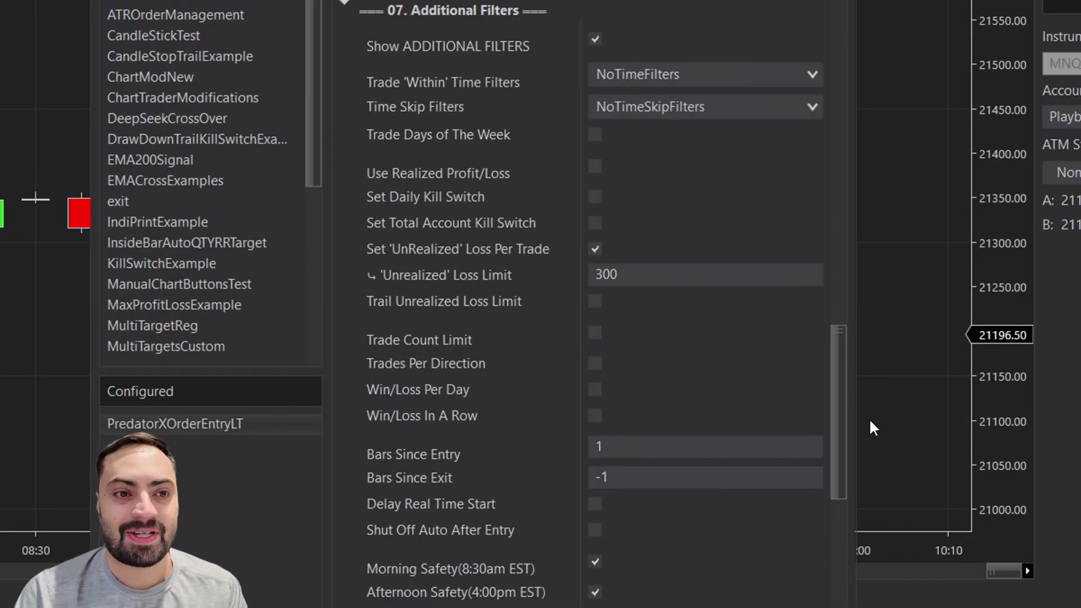
- Enable trailing of the 300 unrealized loss limit, with Start 'Unrealized' Trail at 1
{"action": "left_click", "coordinate": [606, 275]}
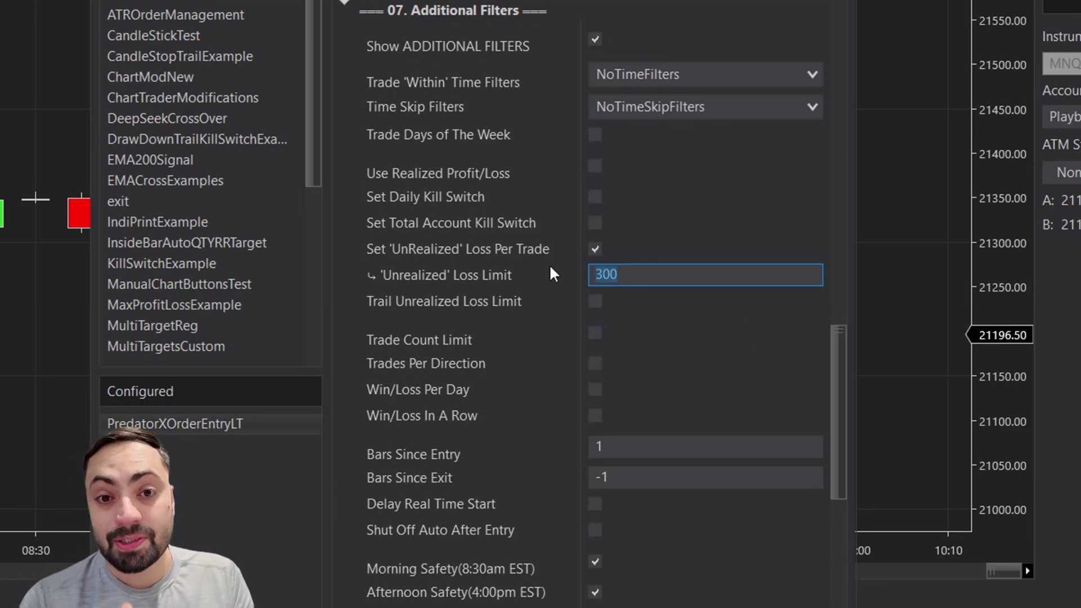
{"action": "left_click", "coordinate": [545, 299]}
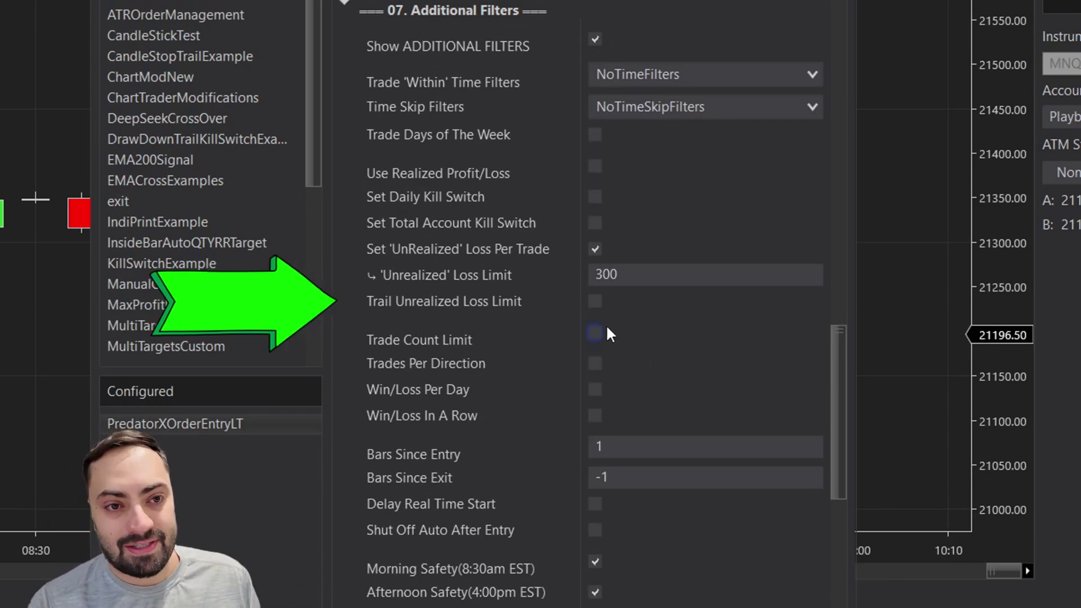
{"action": "left_click", "coordinate": [597, 303]}
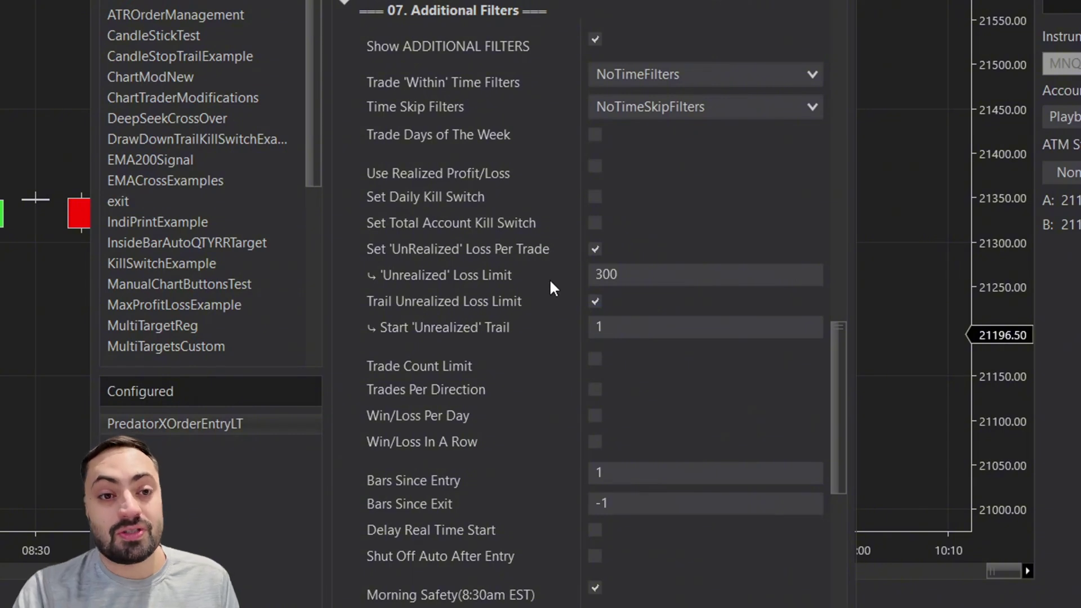
{"action": "left_click", "coordinate": [642, 273]}
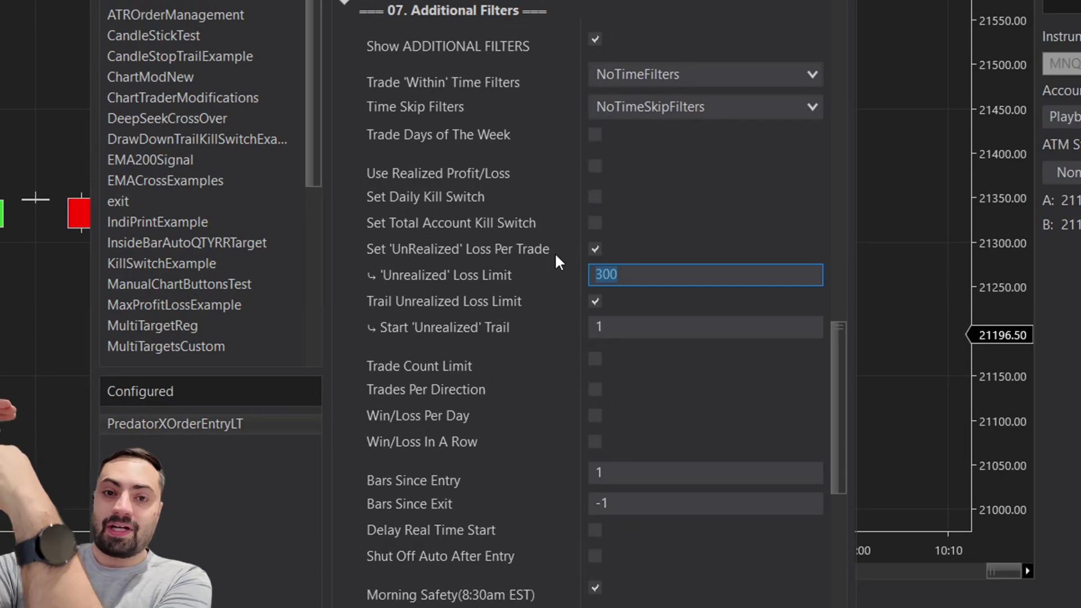
{"action": "left_click", "coordinate": [589, 329]}
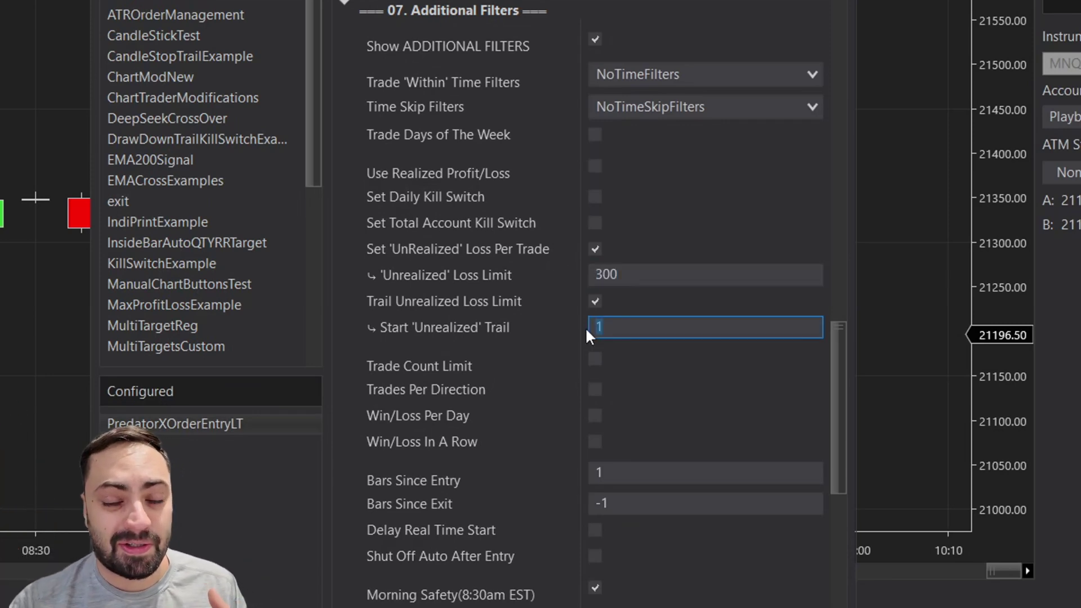
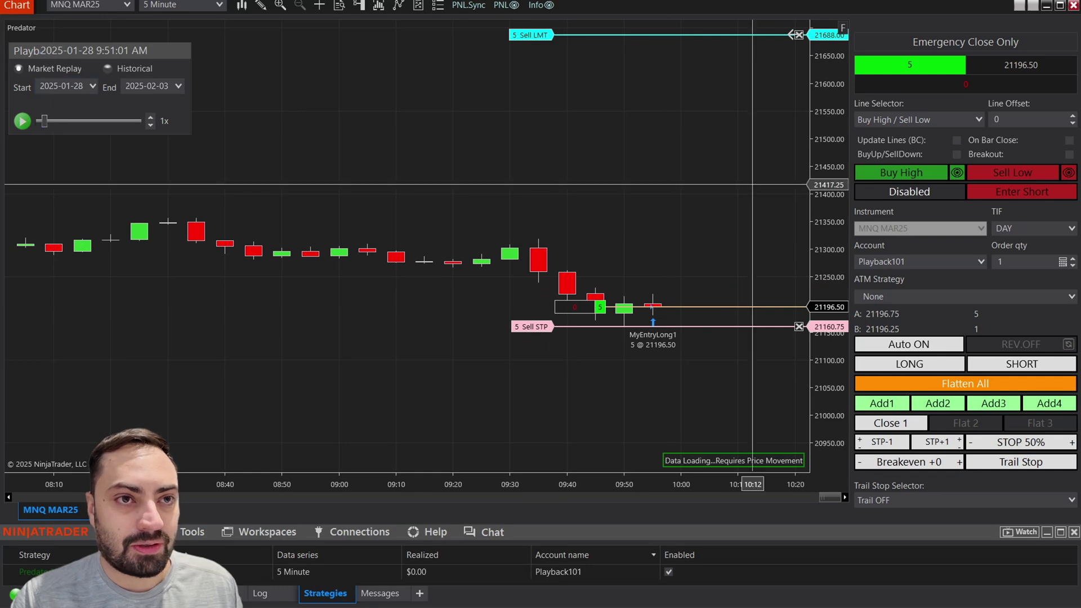
- Run the market replay to test the trailing unrealized loss limit on the open long position
{"action": "left_click", "coordinate": [23, 122]}
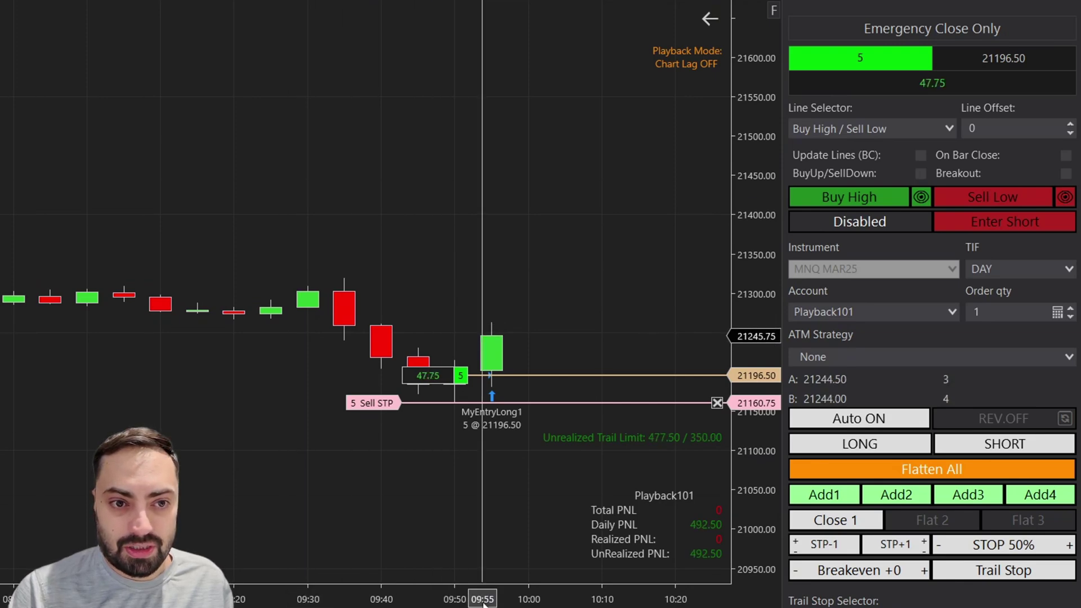
{"action": "left_click_drag", "start_coordinate": [484, 604], "coordinate": [386, 598]}
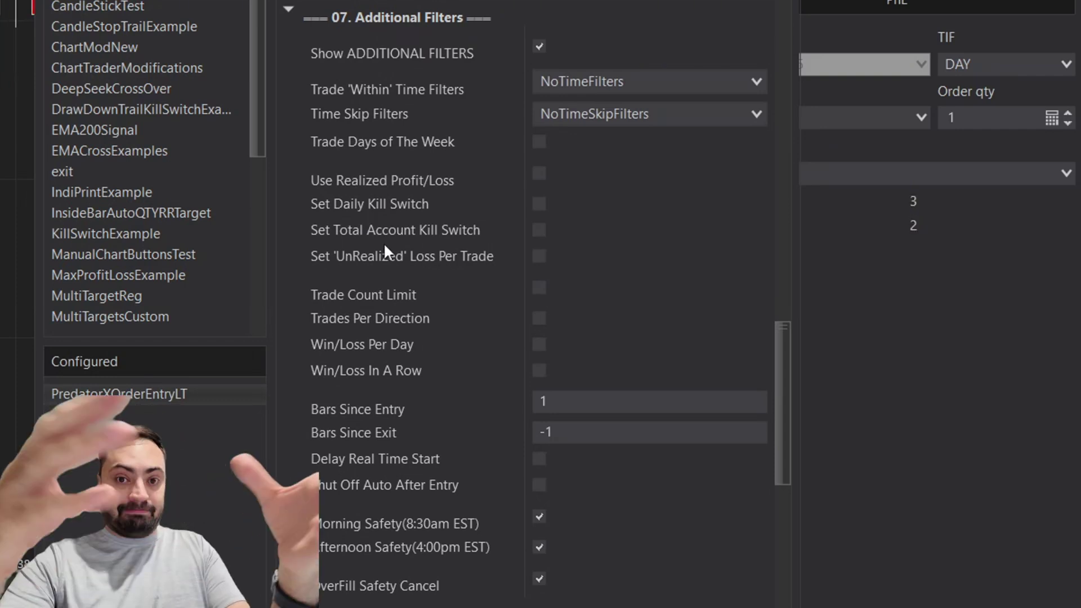
- Enable Set Total Account Kill Switch with a profit limit of 53000 and a loss limit of 52000
{"action": "left_click", "coordinate": [539, 231]}
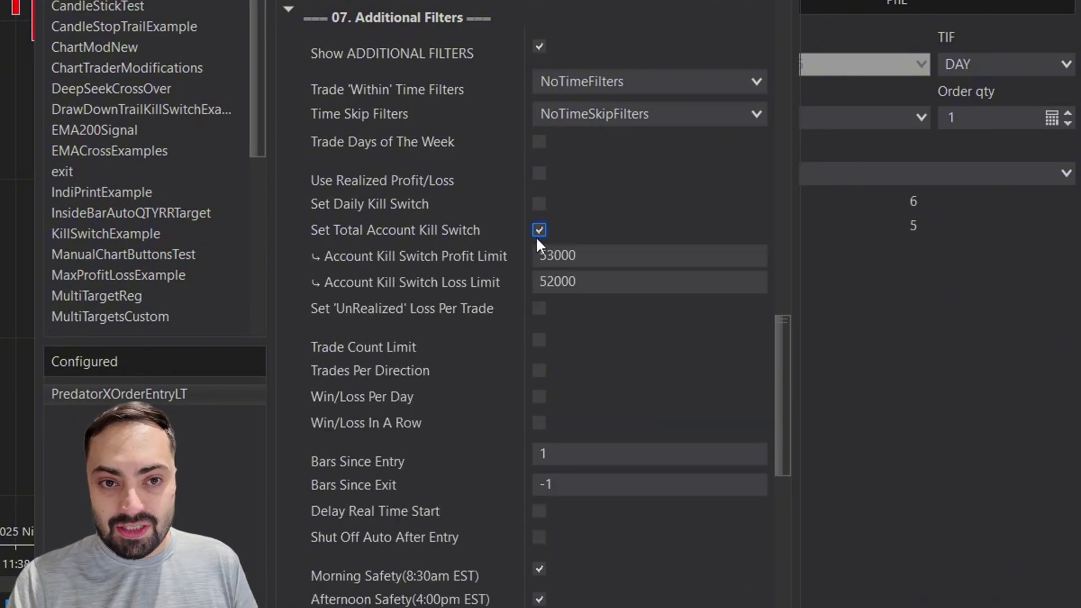
{"action": "key", "text": "Tab"}
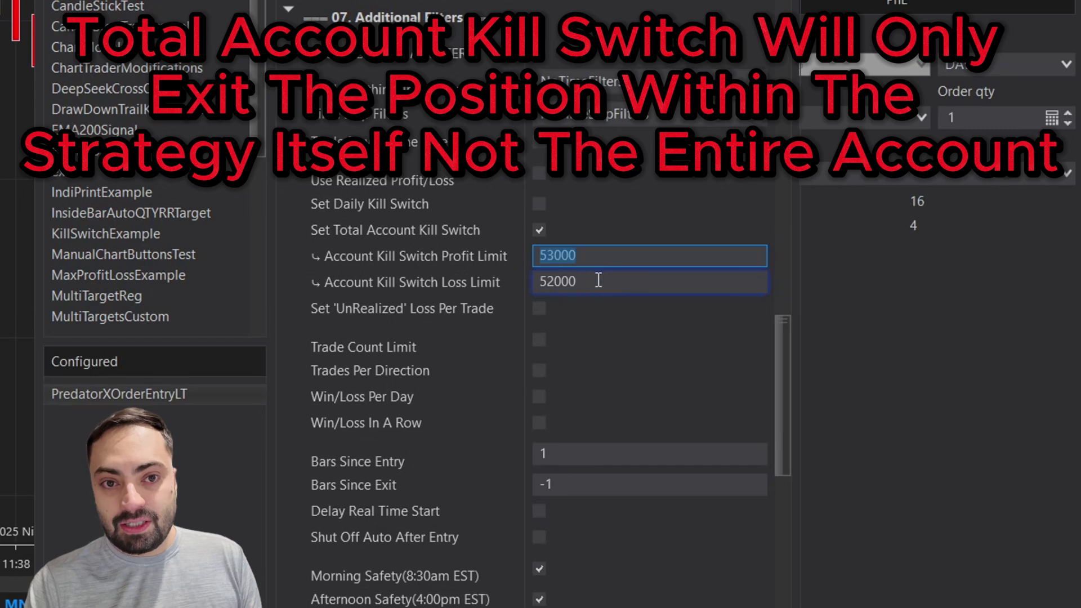
{"action": "key", "text": "Tab"}
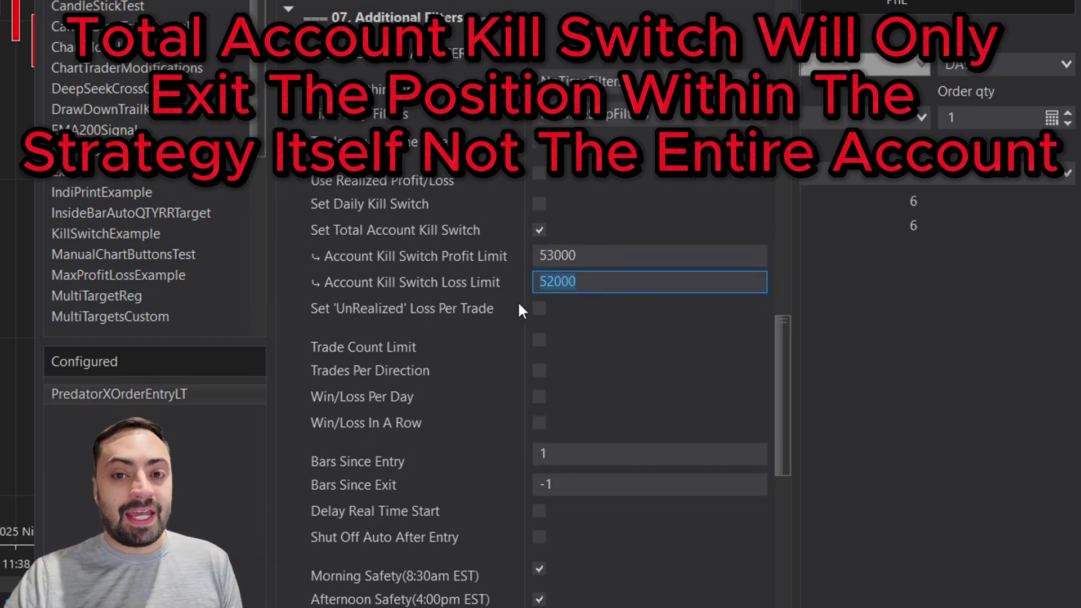
{"action": "left_click", "coordinate": [607, 259]}
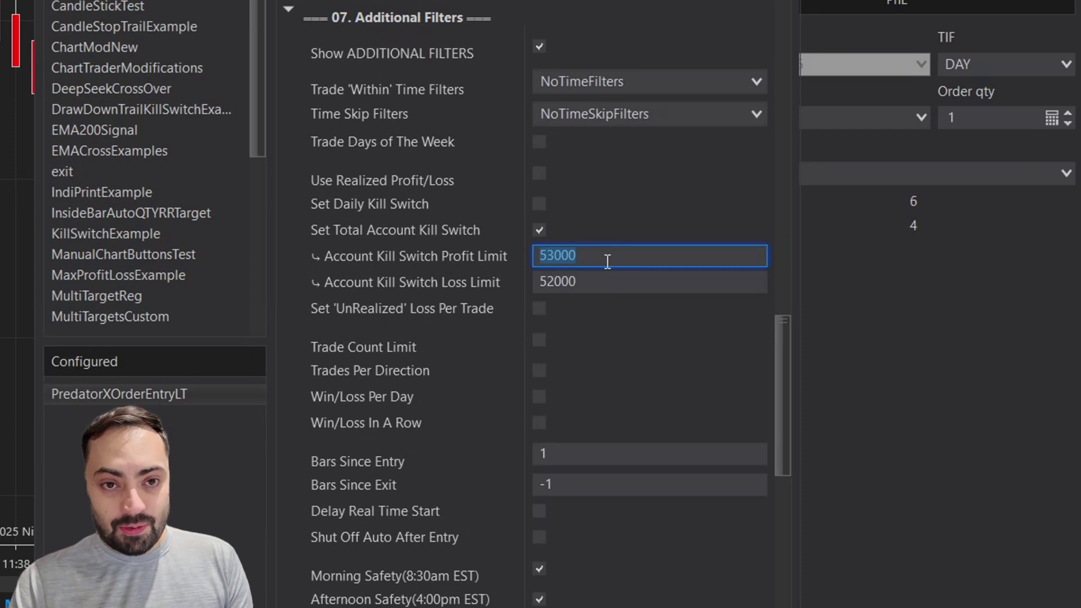
{"action": "left_click", "coordinate": [601, 262]}
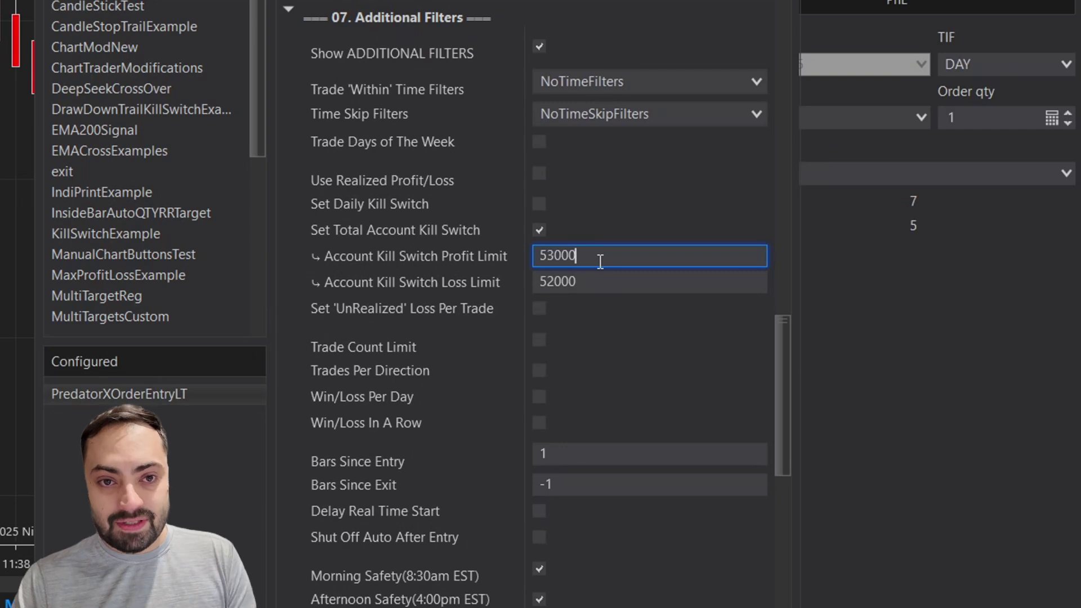
{"action": "double_click", "coordinate": [599, 261]}
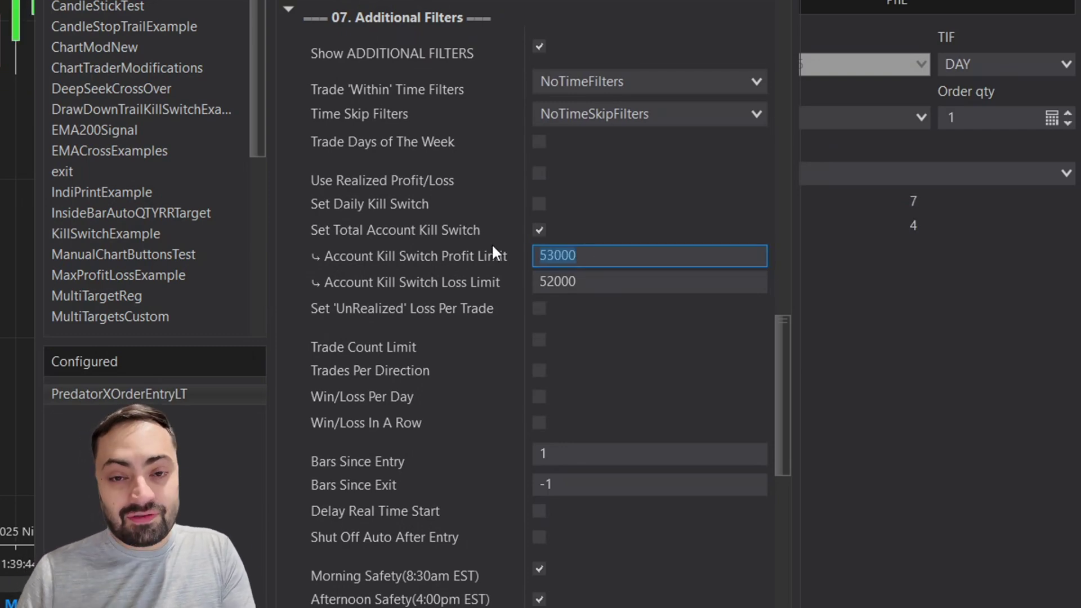
{"action": "left_click", "coordinate": [577, 258]}
{"action": "key", "text": "BackSpace"}
{"action": "key", "text": "BackSpace"}
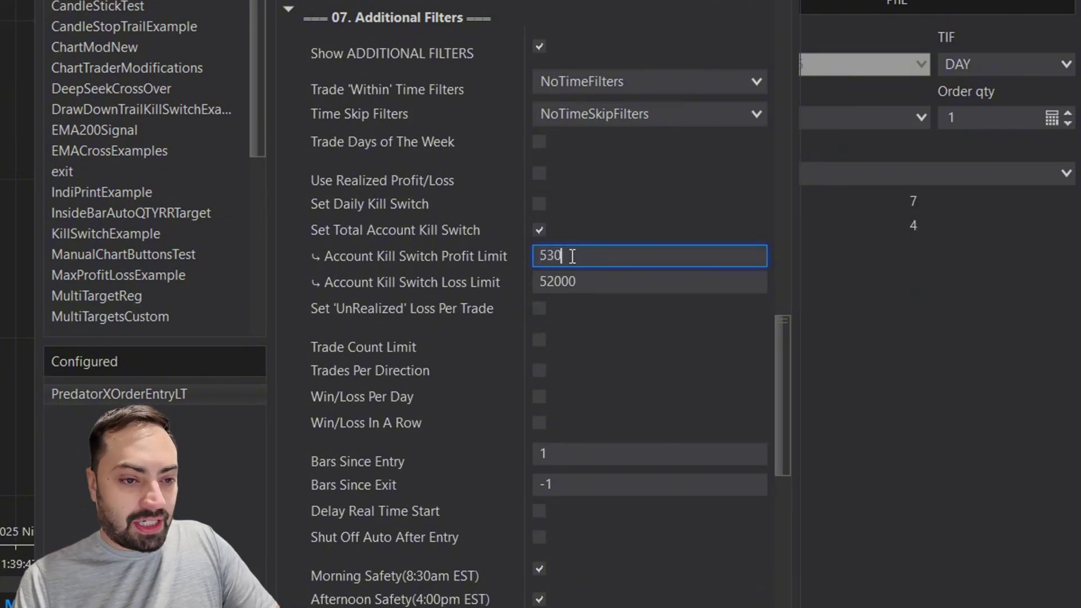
{"action": "type", "text": "00"}
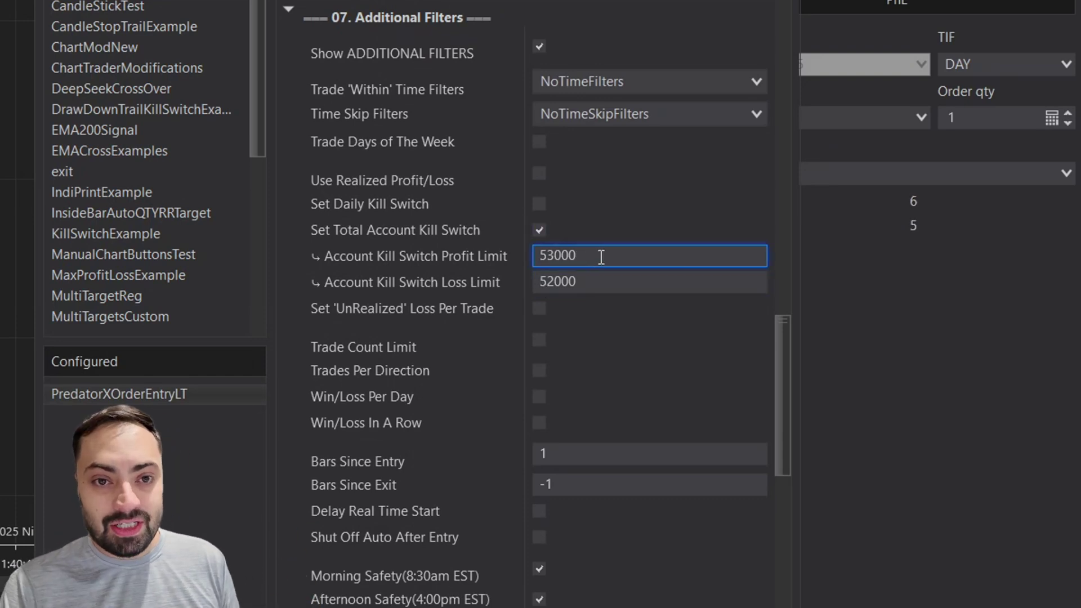
{"action": "key", "text": "Tab"}
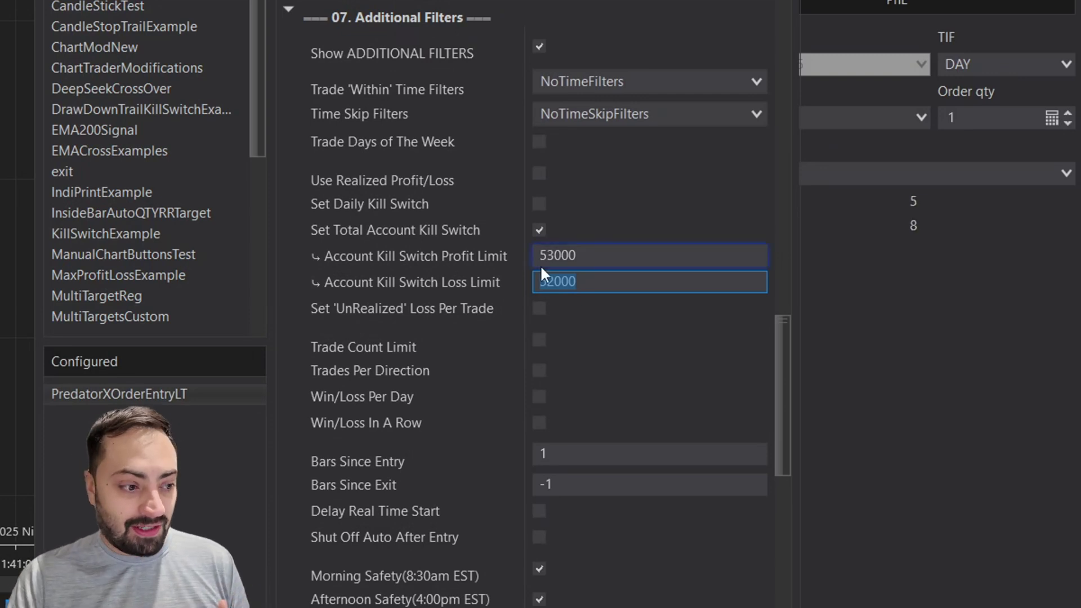
{"action": "left_click", "coordinate": [592, 258]}
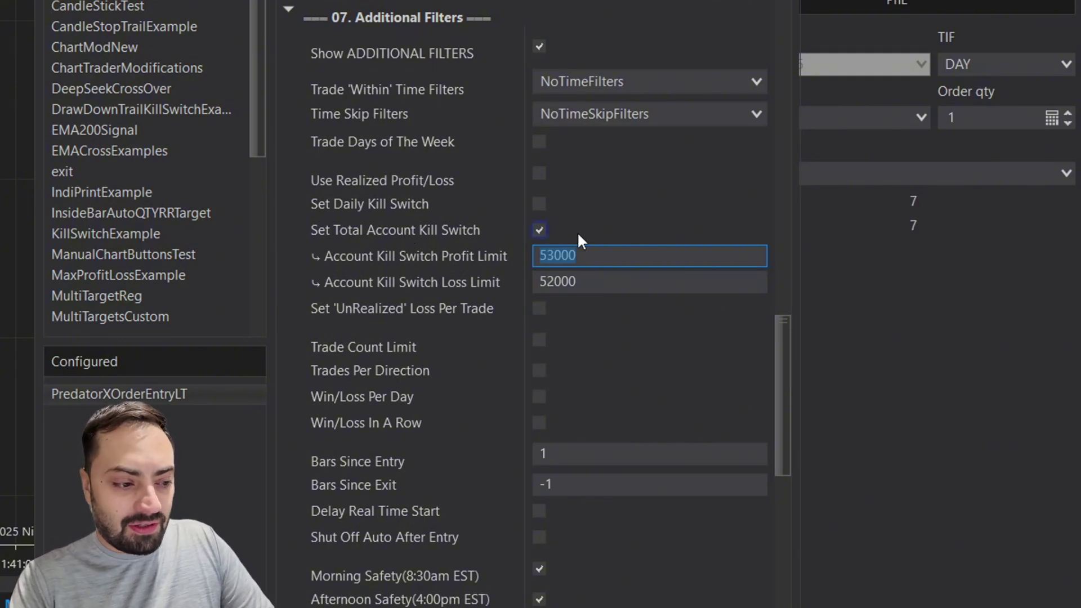
- Set the Account Kill Switch Profit Limit to 50100 and the Account Kill Switch Loss Limit to 49900
{"action": "type", "text": "5"}
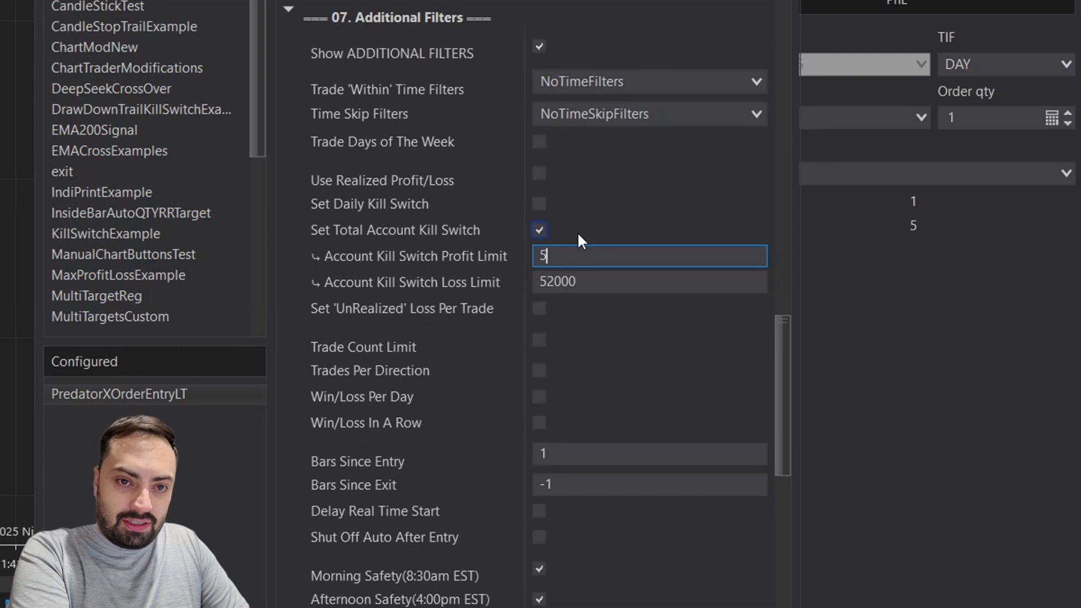
{"action": "type", "text": "3"}
{"action": "key", "text": "BackSpace"}
{"action": "key", "text": "BackSpace"}
{"action": "type", "text": "50"}
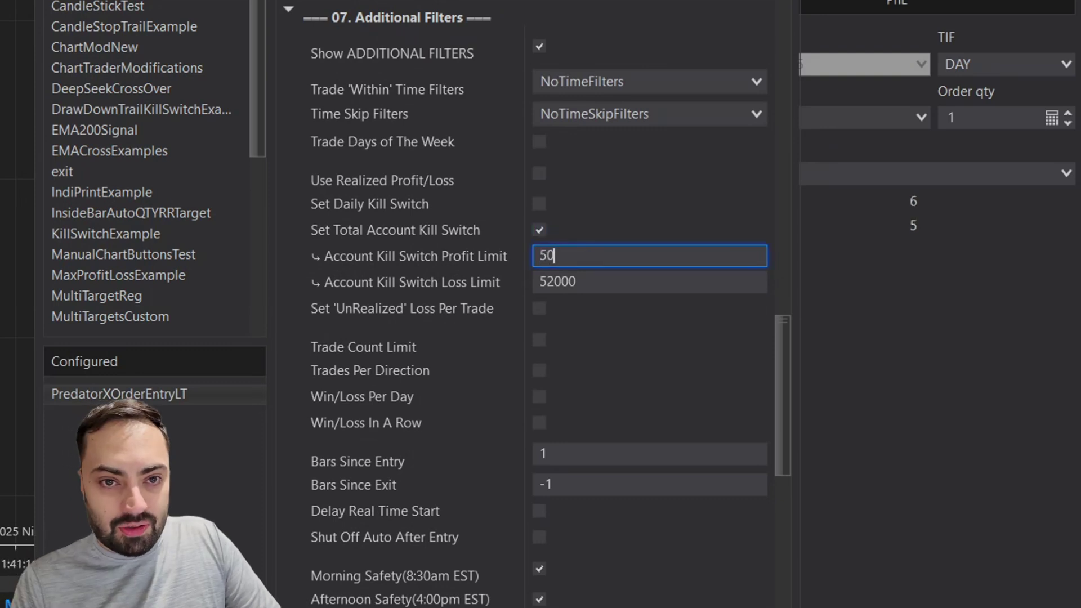
{"action": "type", "text": "100"}
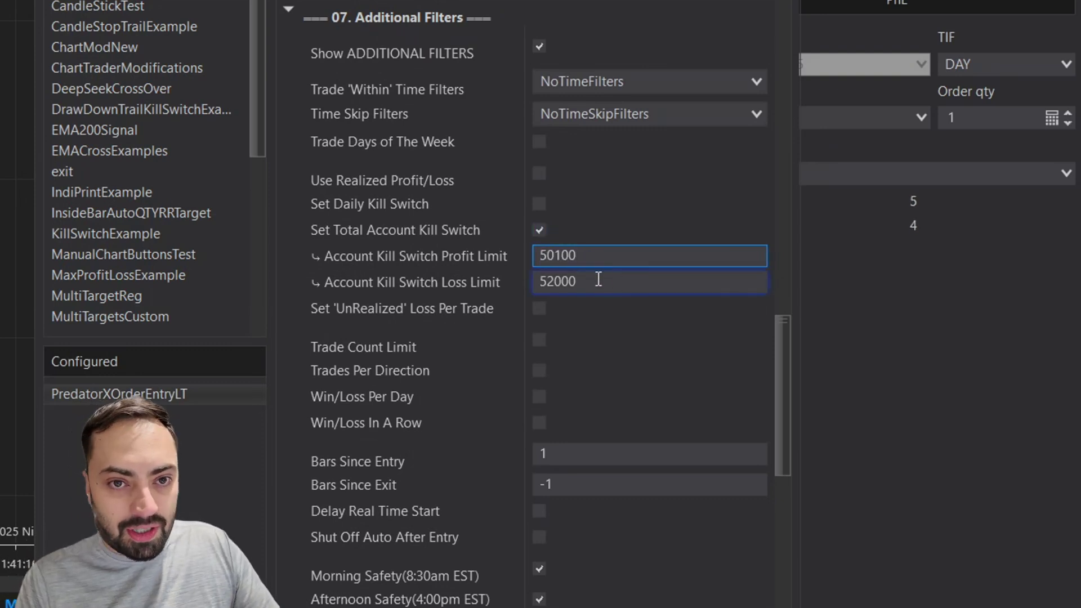
{"action": "key", "text": "Tab"}
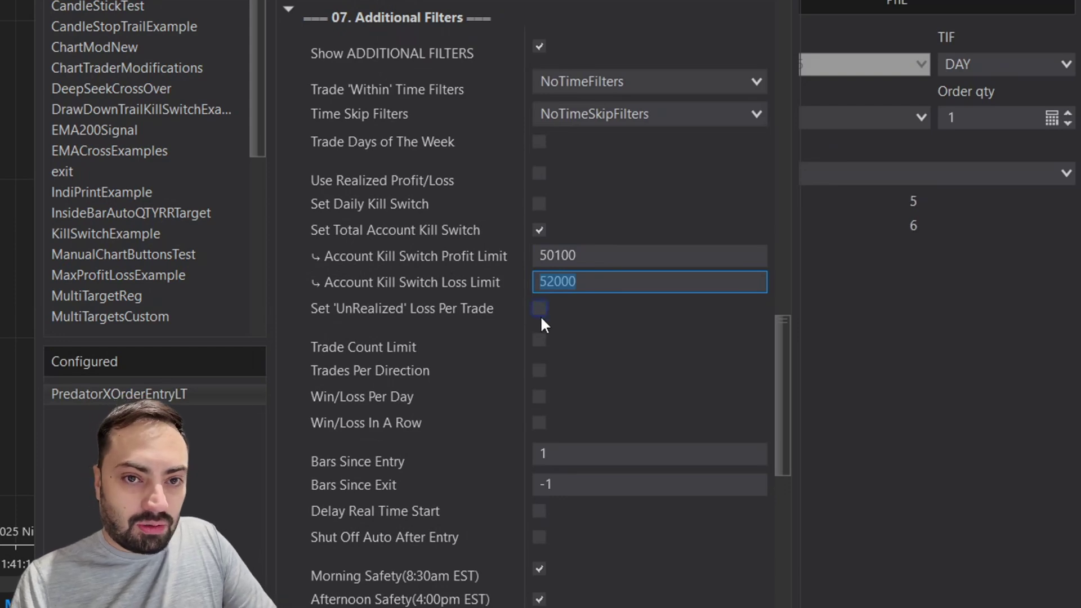
{"action": "type", "text": "49900"}
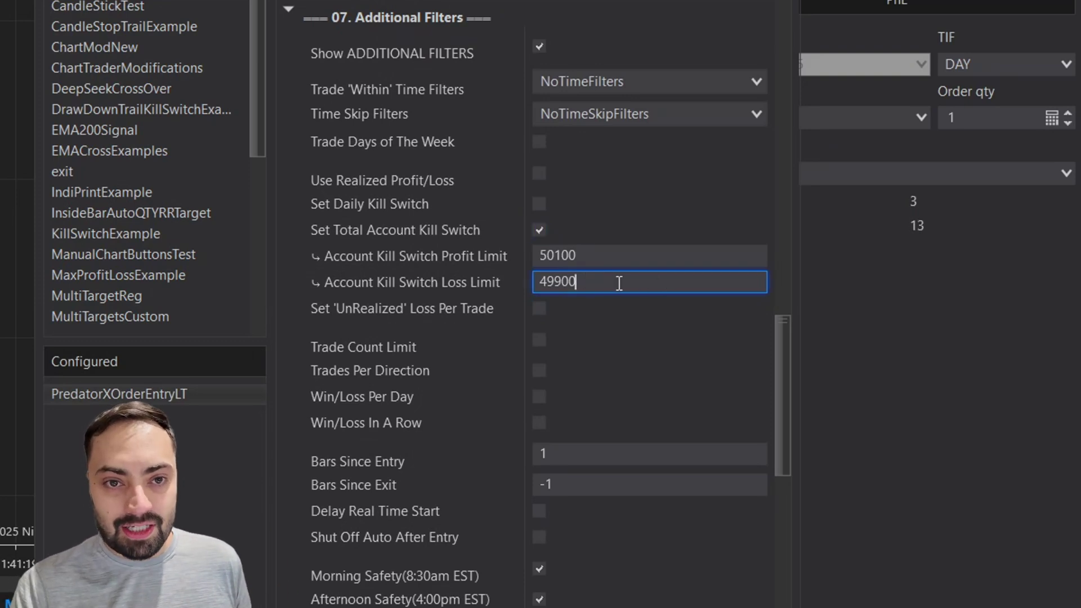
{"action": "left_click_drag", "start_coordinate": [618, 282], "coordinate": [471, 273]}
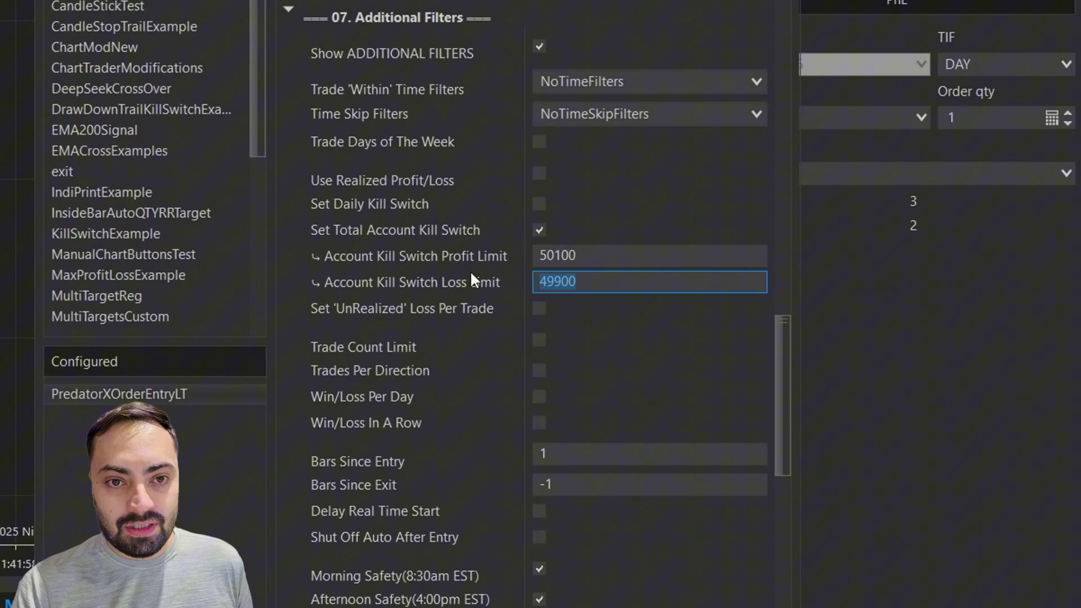
- Set the Account Kill Switch Profit Limit to 53050
{"action": "left_click", "coordinate": [598, 254]}
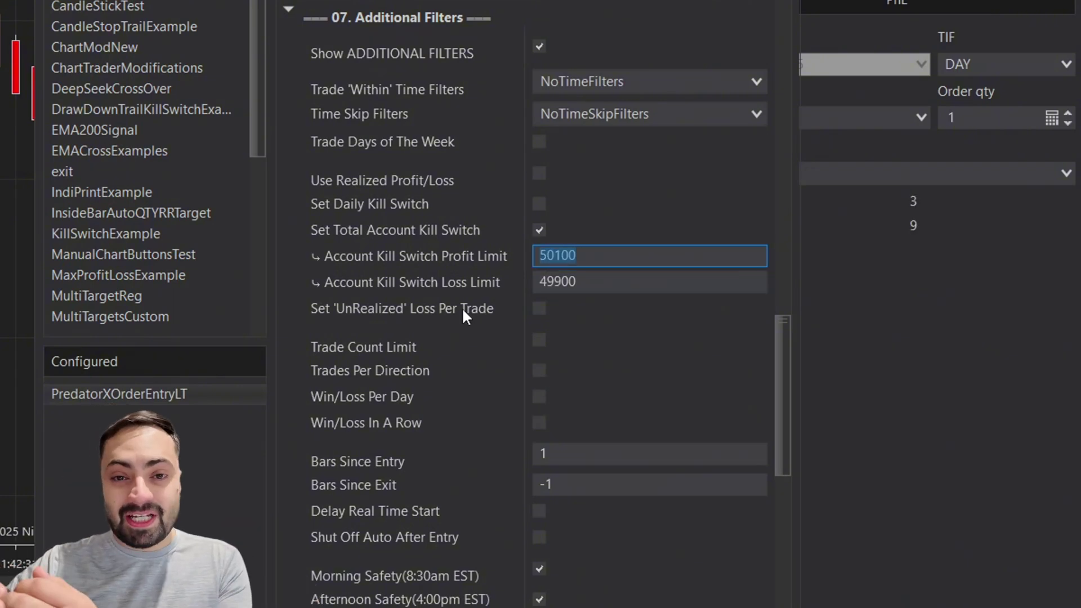
{"action": "type", "text": "5"}
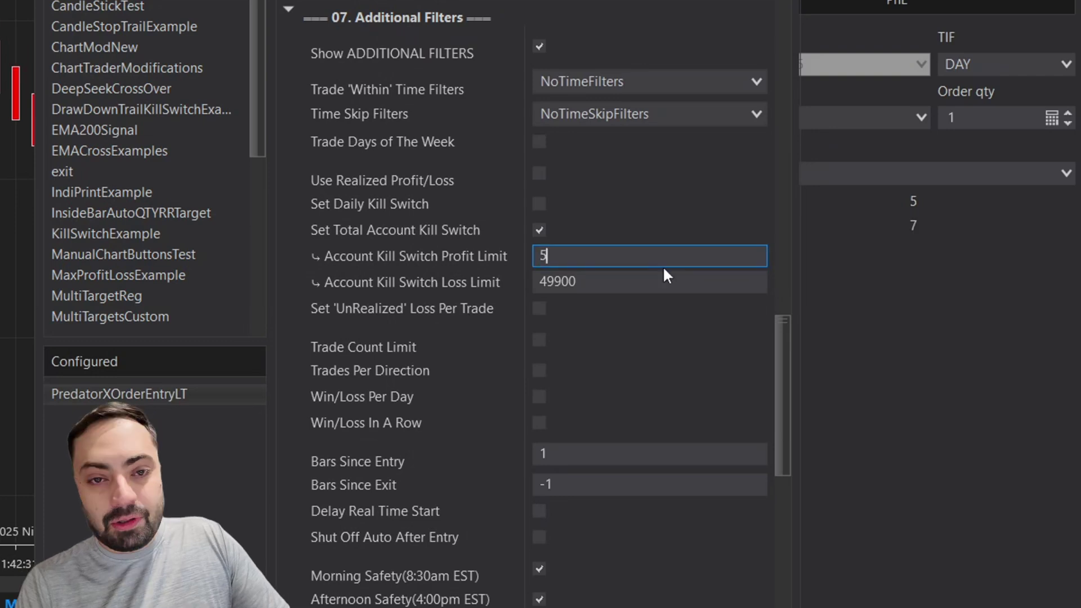
{"action": "type", "text": "3050"}
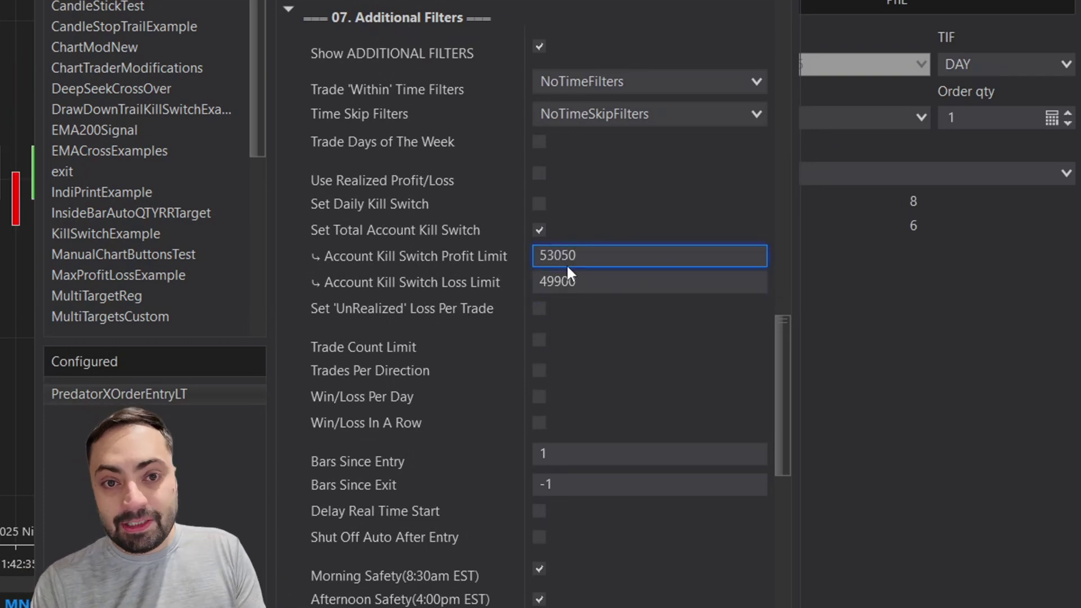
{"action": "left_click", "coordinate": [493, 254]}
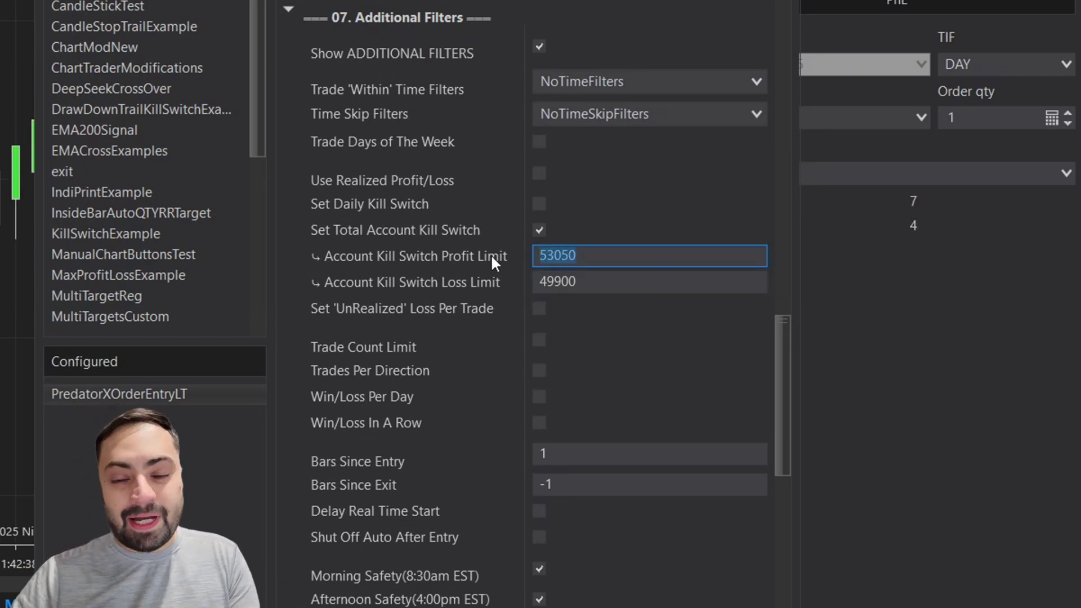
- Return the Account Kill Switch Profit Limit to 50100 and apply the strategy settings
{"action": "left_click", "coordinate": [589, 255]}
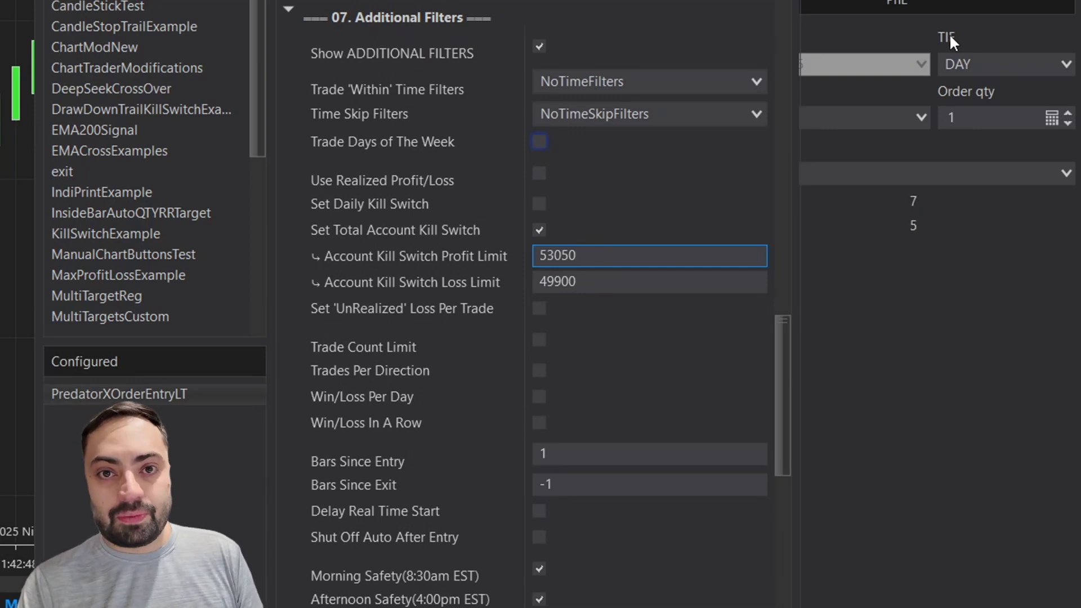
{"action": "key", "text": "ctrl+a"}
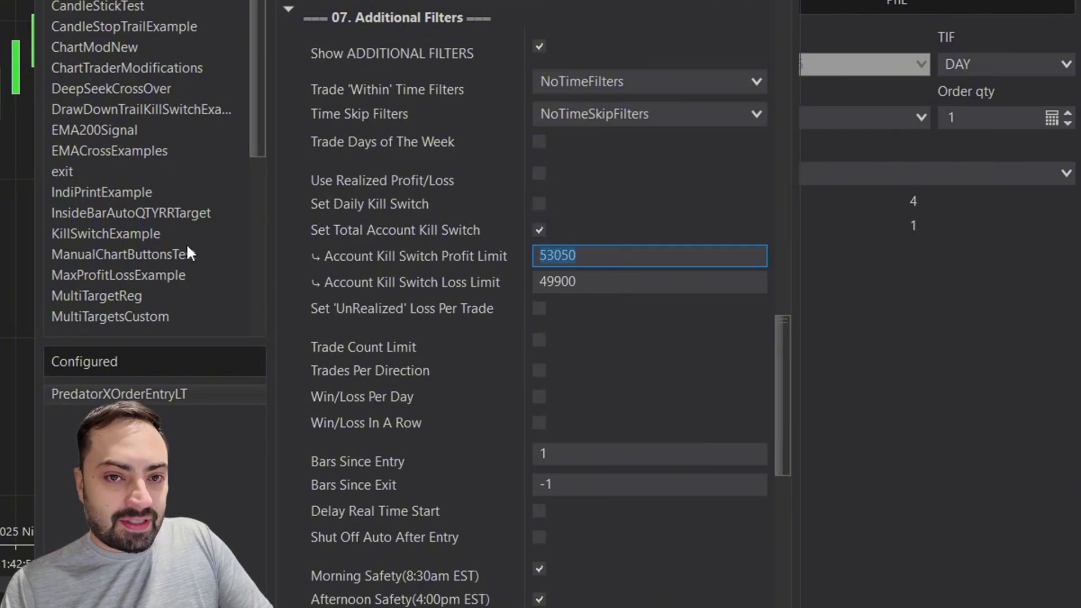
{"action": "type", "text": "50100"}
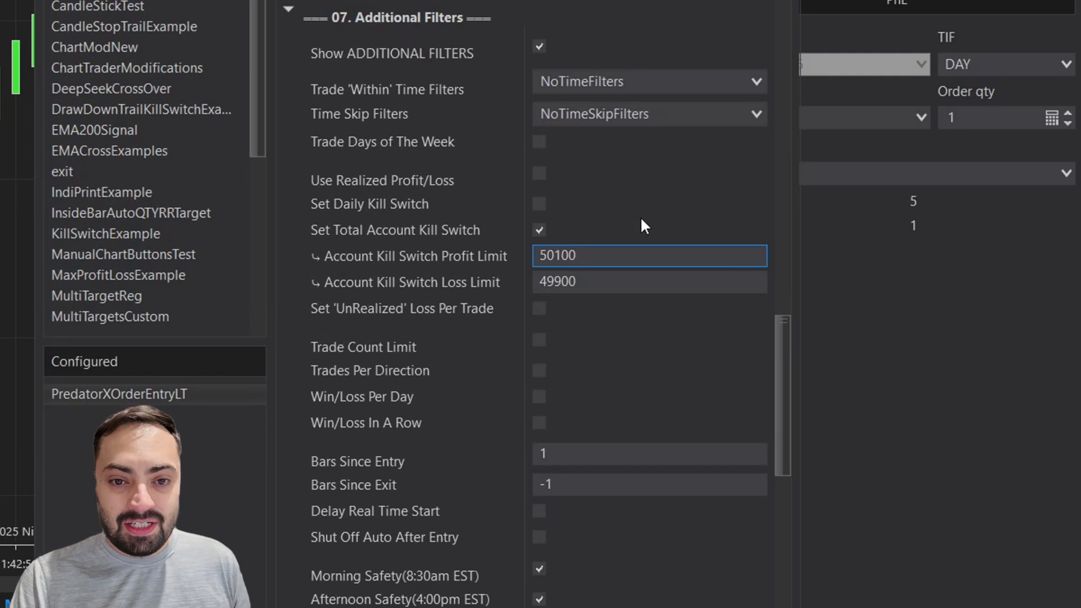
{"action": "key", "text": "Return"}
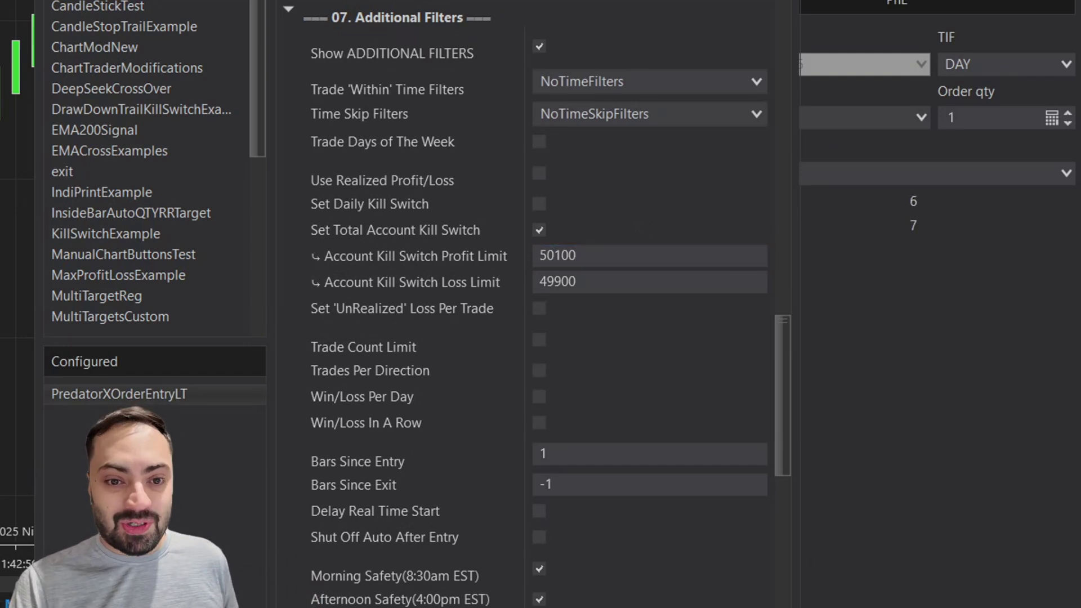
{"action": "key", "text": "Return"}
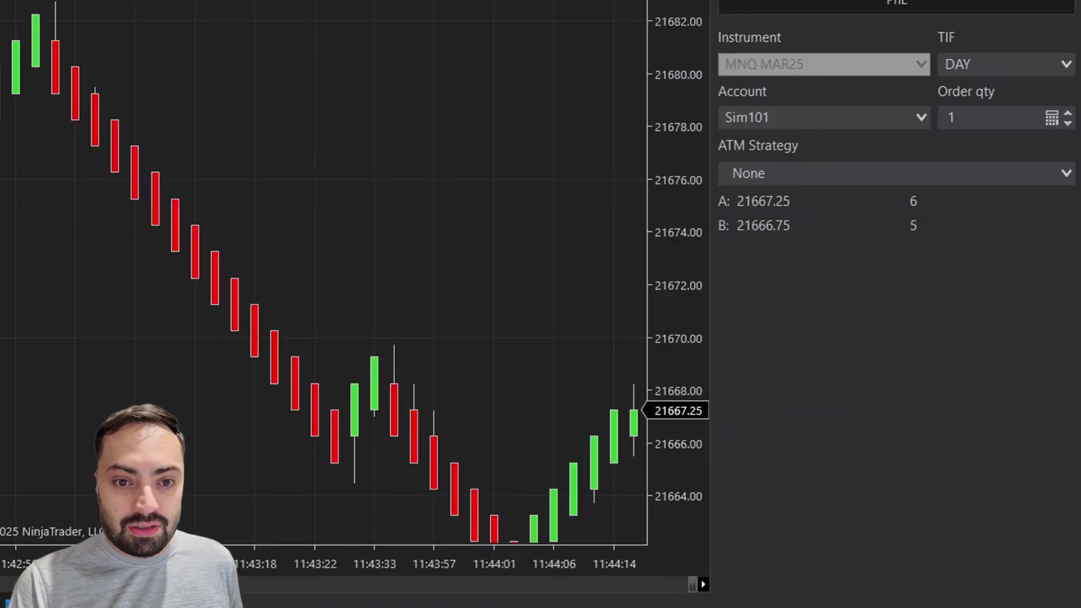
- Reopen the chart's strategy settings and assign the strategy to an Apex account instead of Sim101
{"action": "right_click", "coordinate": [399, 179]}
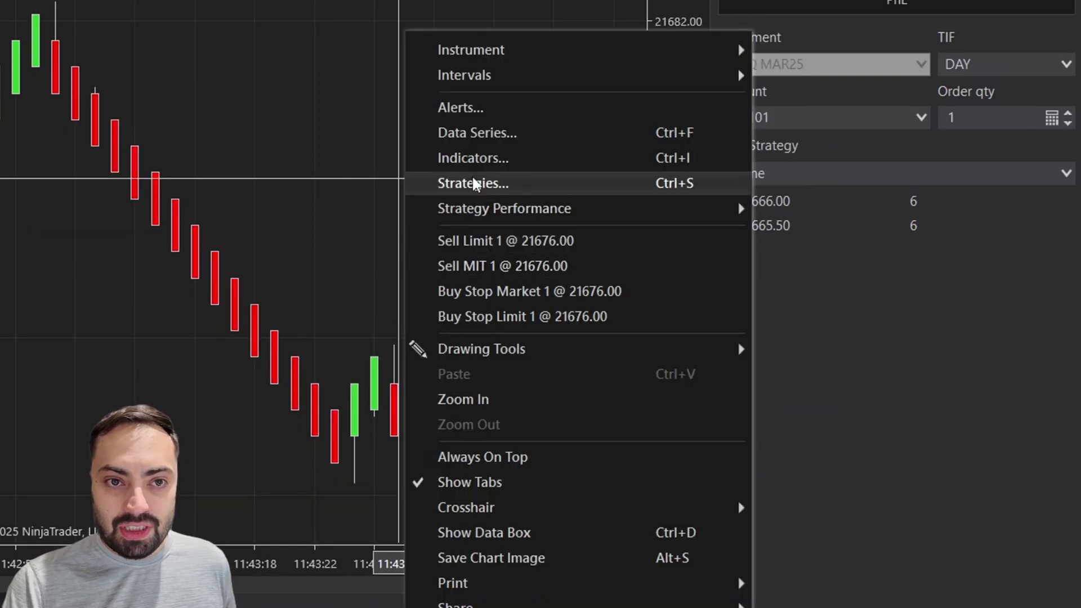
{"action": "left_click", "coordinate": [550, 181]}
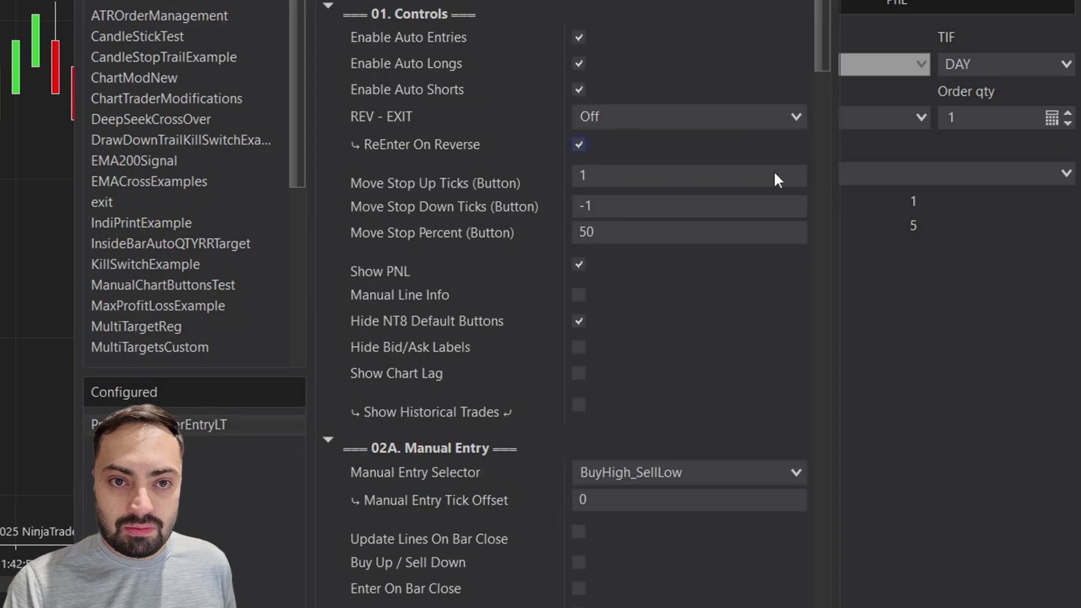
{"action": "scroll", "coordinate": [675, 394], "scroll_direction": "down", "scroll_amount": 15}
{"action": "scroll", "coordinate": [705, 455], "scroll_direction": "down", "scroll_amount": 20}
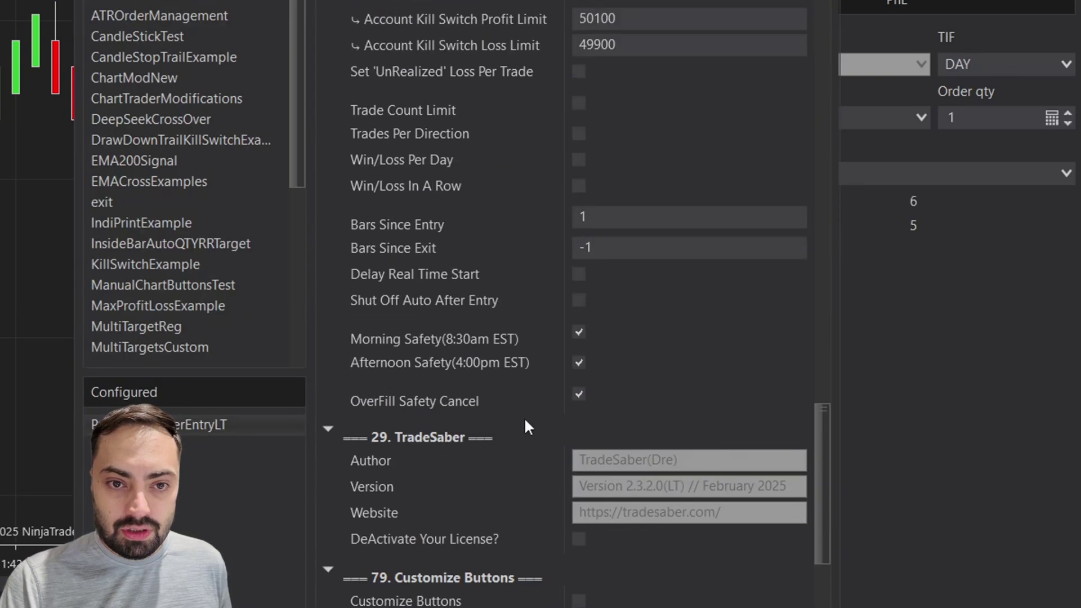
{"action": "left_click", "coordinate": [623, 213]}
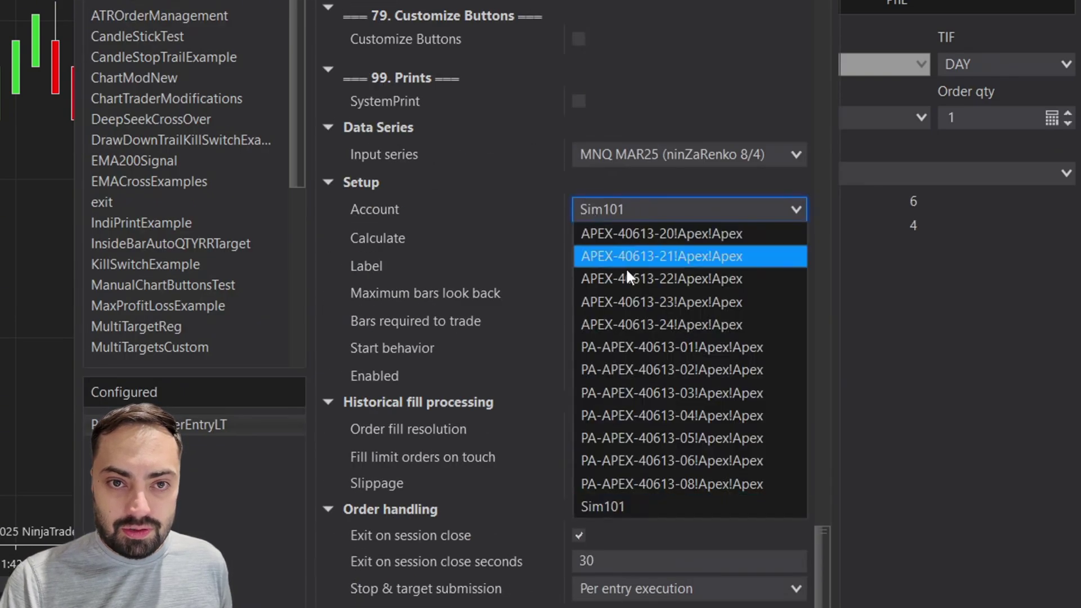
{"action": "left_click", "coordinate": [657, 280]}
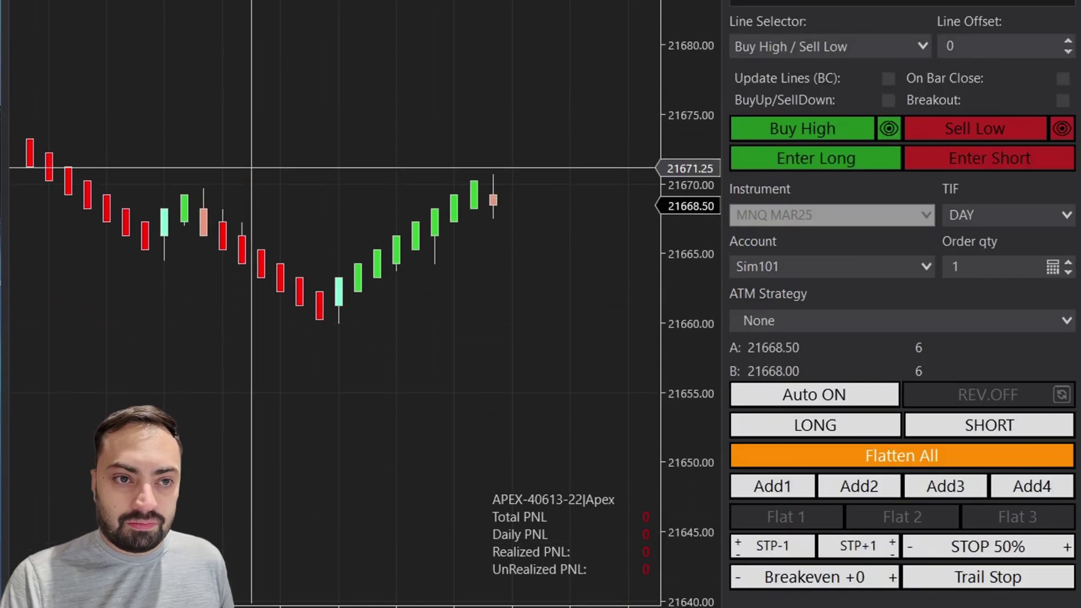
- Select the strategy's Apex account for chart trading and move the short position's Buy LMT target order farther below the price
{"action": "left_click", "coordinate": [832, 267]}
{"action": "left_click", "coordinate": [820, 377]}
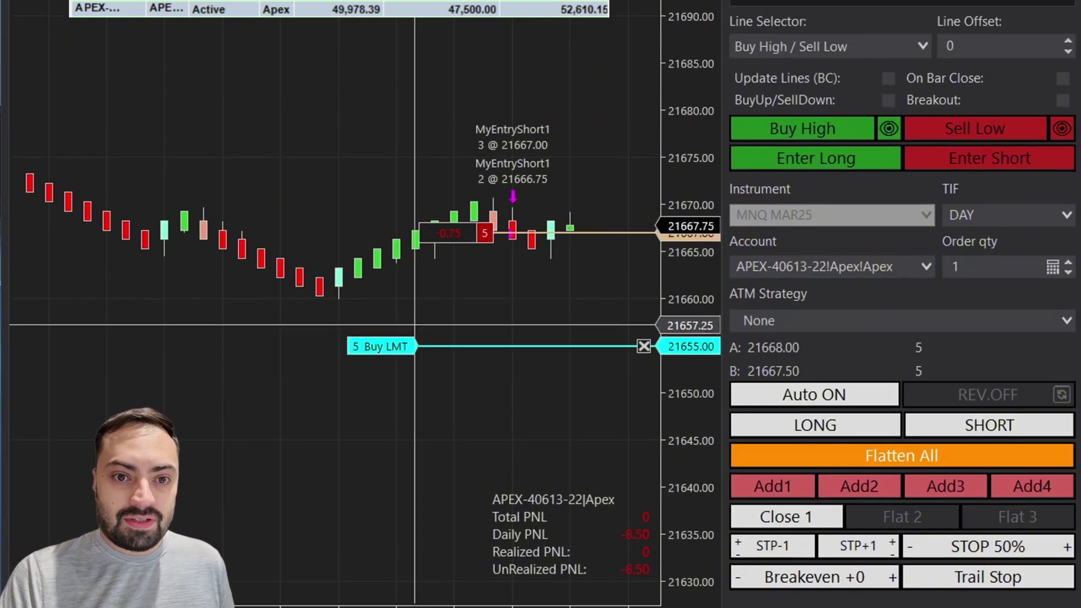
{"action": "left_click_drag", "start_coordinate": [400, 345], "coordinate": [394, 549]}
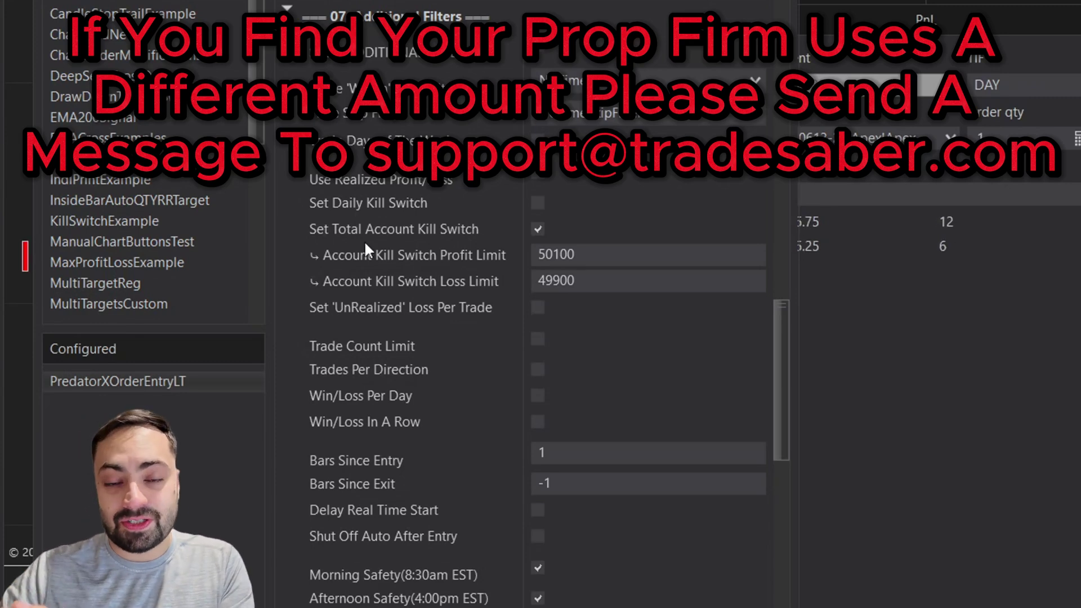
- Enable the Win/Loss Per Day filter with 5 Wins Per Day and 5 Loss Per Day
{"action": "mouse_move", "coordinate": [454, 444]}
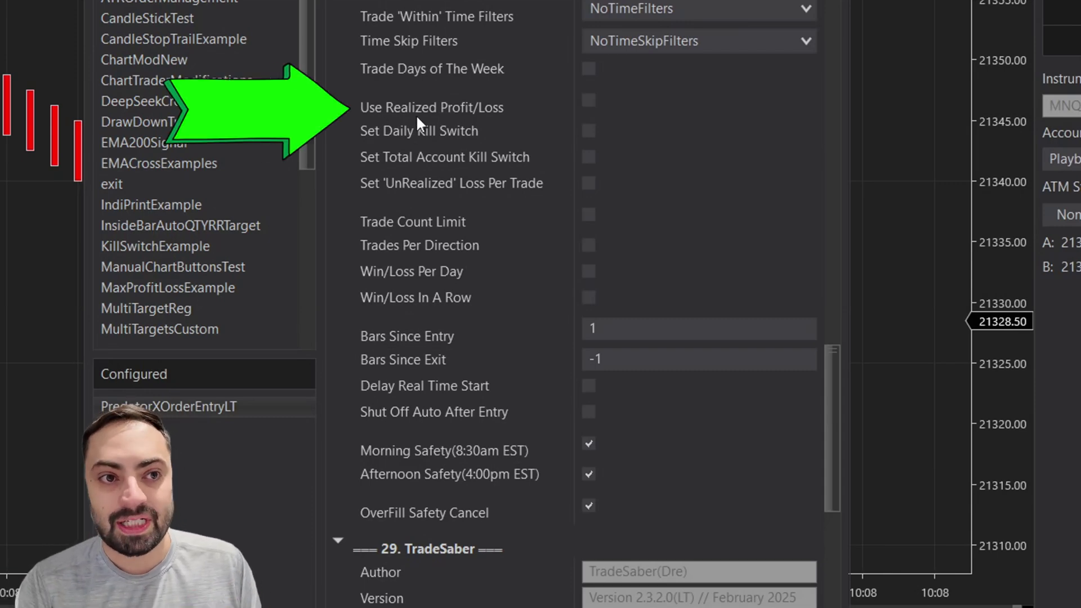
{"action": "left_click", "coordinate": [591, 101]}
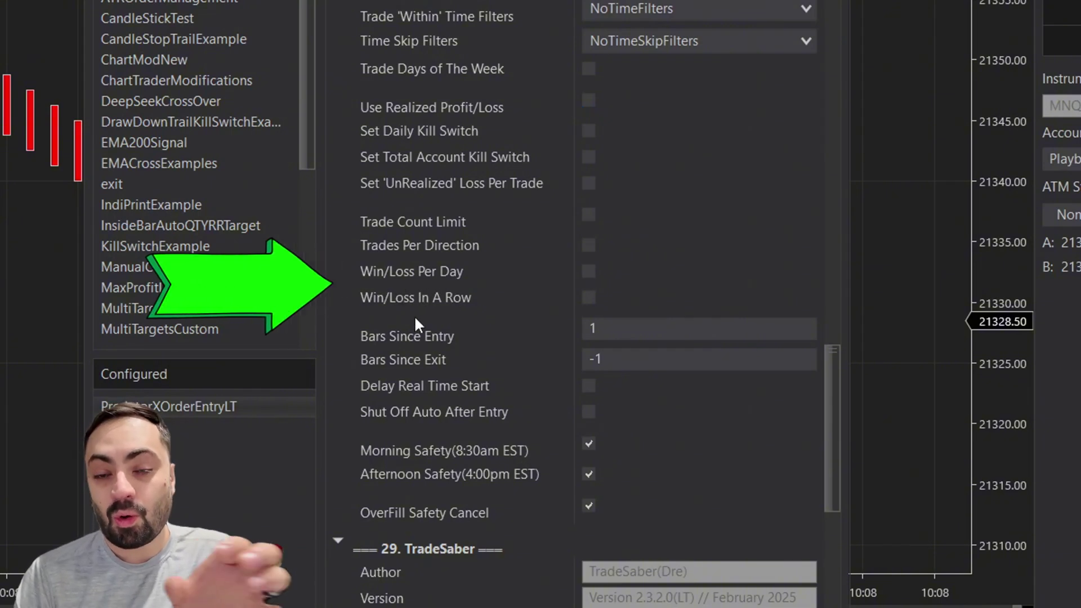
{"action": "left_click", "coordinate": [588, 272]}
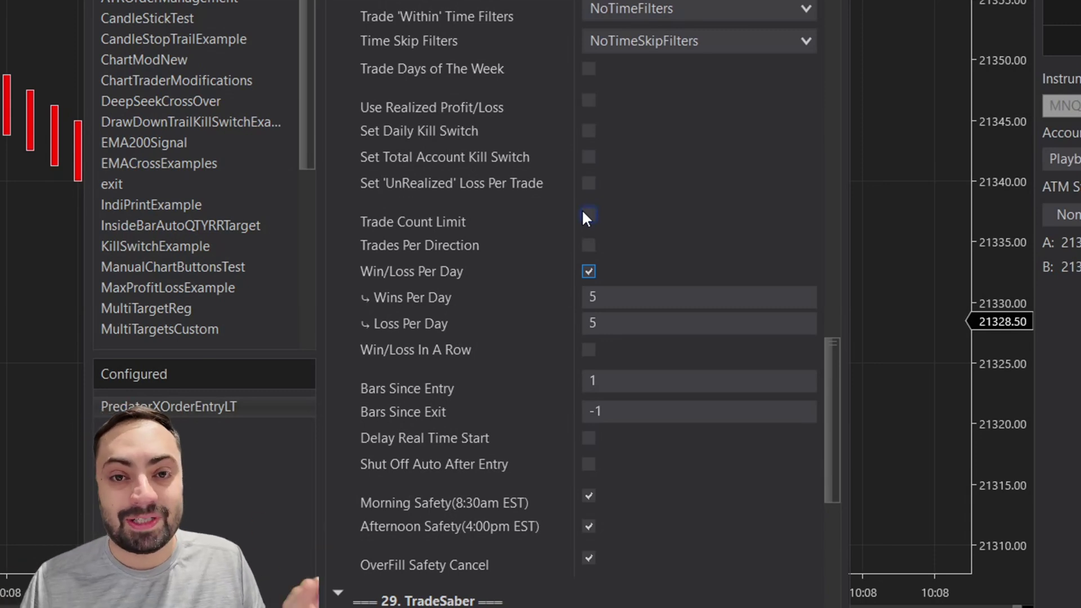
{"action": "left_click", "coordinate": [470, 349]}
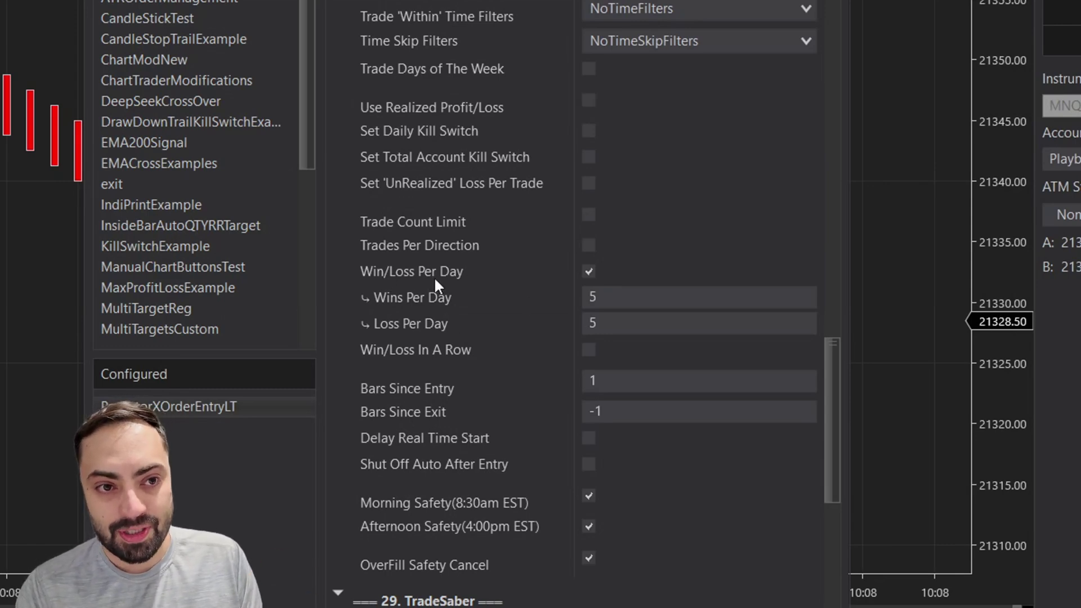
{"action": "left_click", "coordinate": [600, 304]}
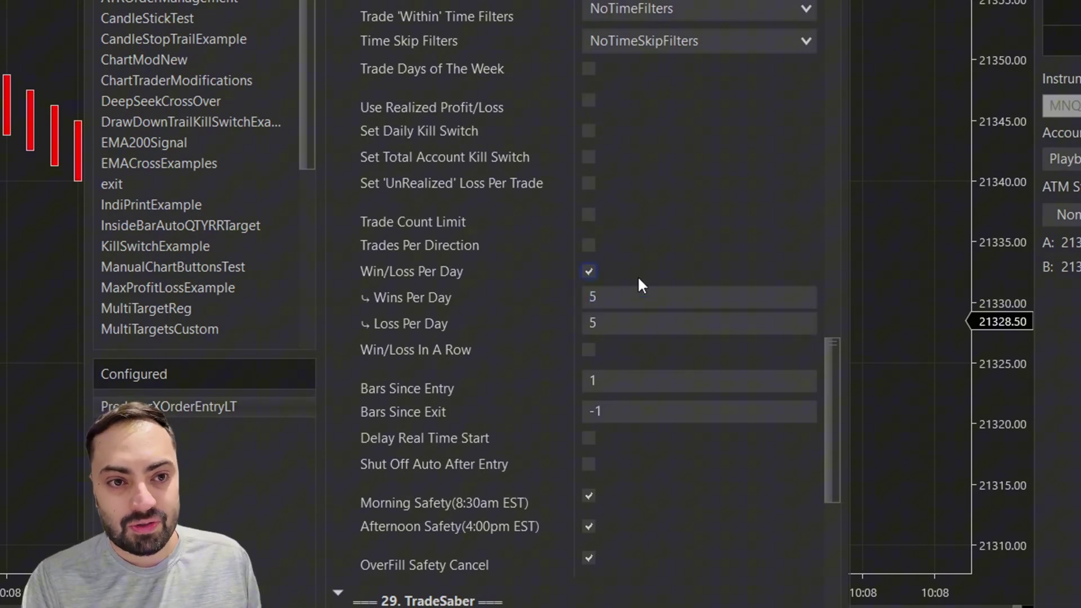
{"action": "double_click", "coordinate": [615, 294]}
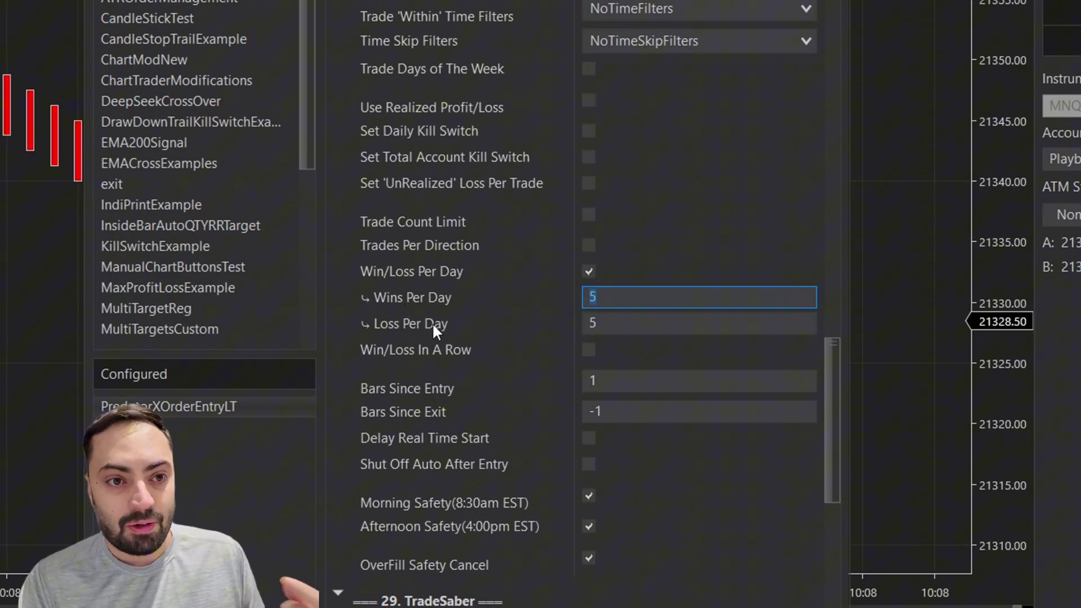
{"action": "left_click", "coordinate": [657, 324]}
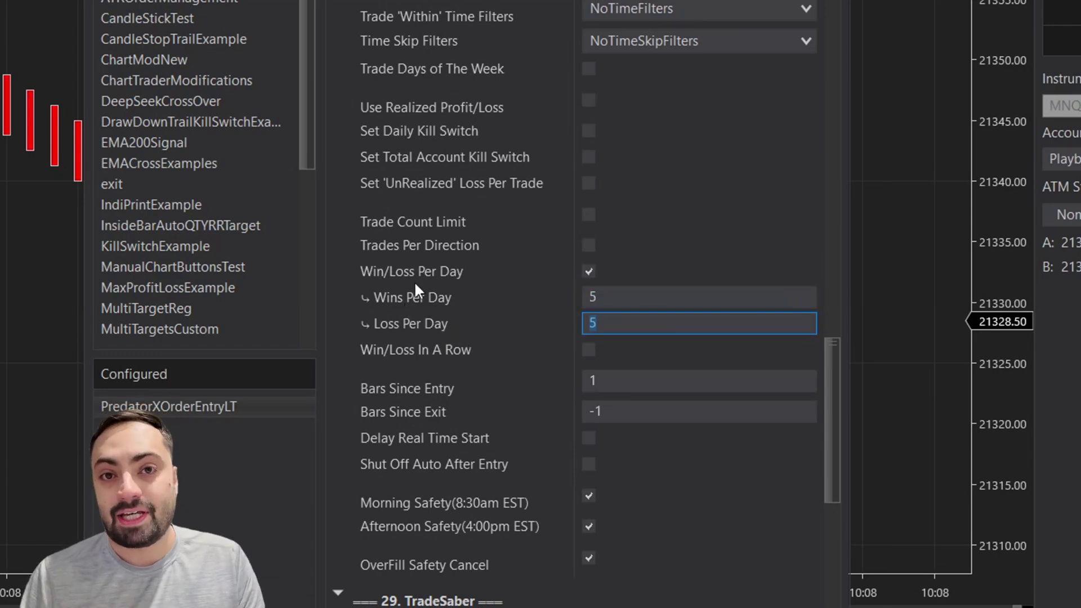
{"action": "left_click", "coordinate": [600, 298]}
{"action": "left_click", "coordinate": [604, 325]}
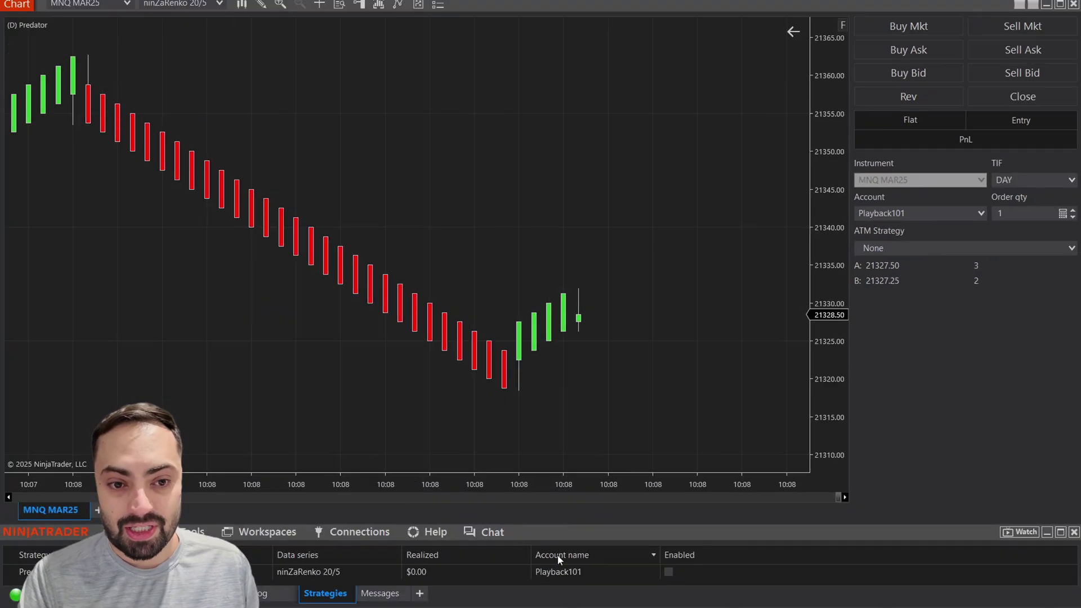
- Enable the strategy on Playback101 and run the market replay to test the daily win/loss limits
{"action": "left_click", "coordinate": [668, 572]}
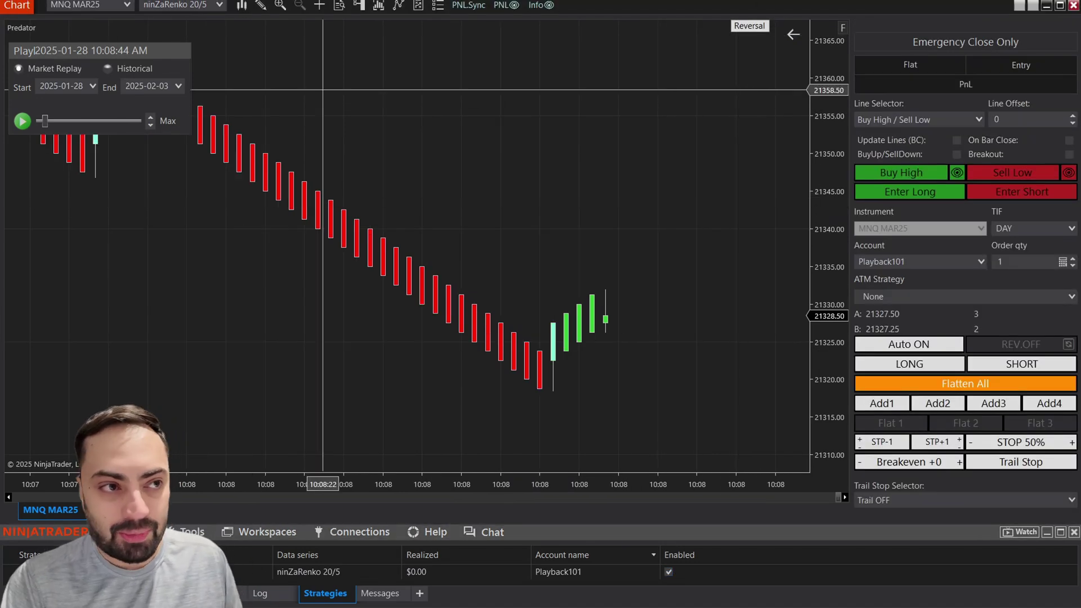
{"action": "left_click", "coordinate": [28, 127]}
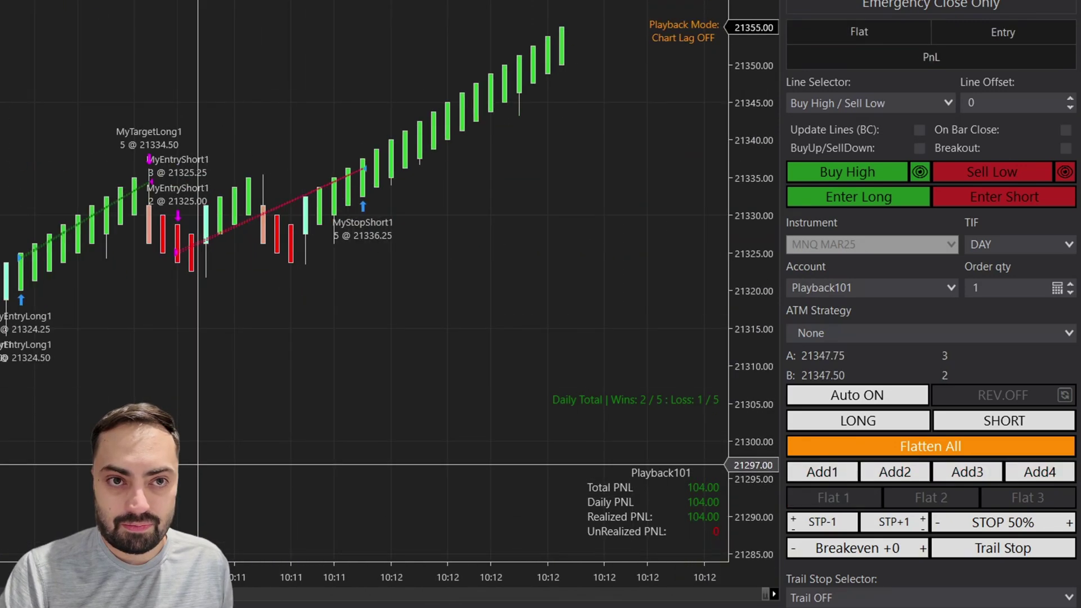
{"action": "left_click_drag", "start_coordinate": [369, 562], "coordinate": [455, 576]}
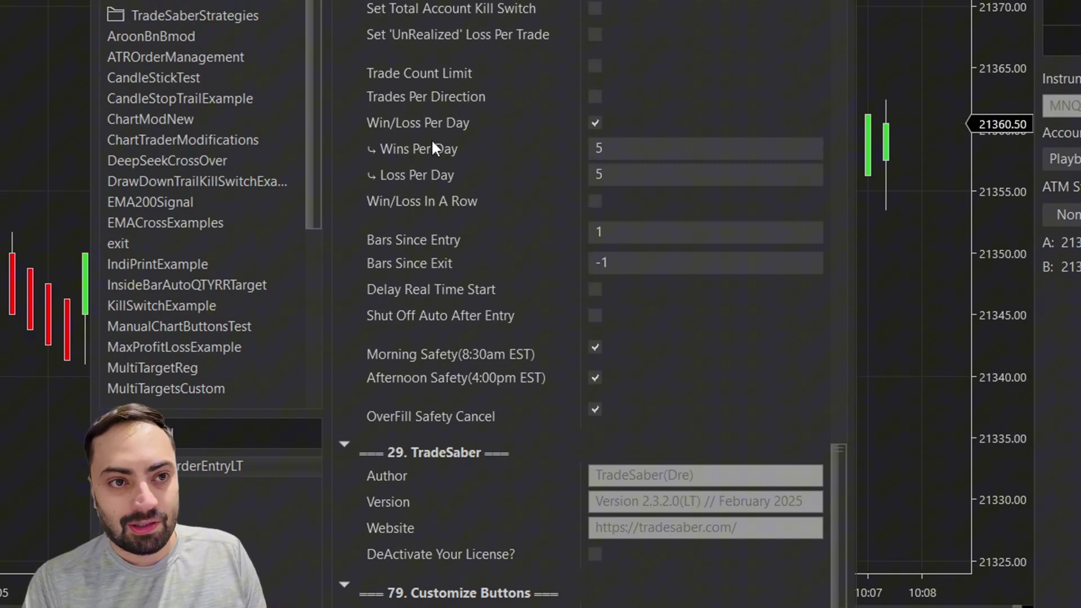
- Disable Win/Loss Per Day and enable Win/Loss In A Row with 99 wins and 3 losses in a row
{"action": "left_click", "coordinate": [595, 123]}
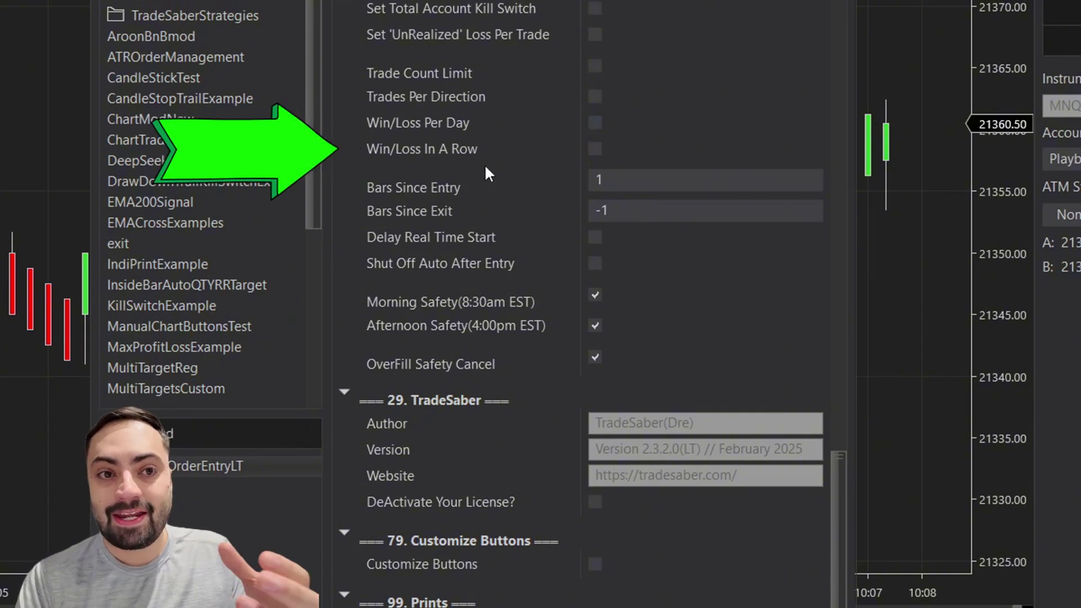
{"action": "left_click", "coordinate": [594, 149]}
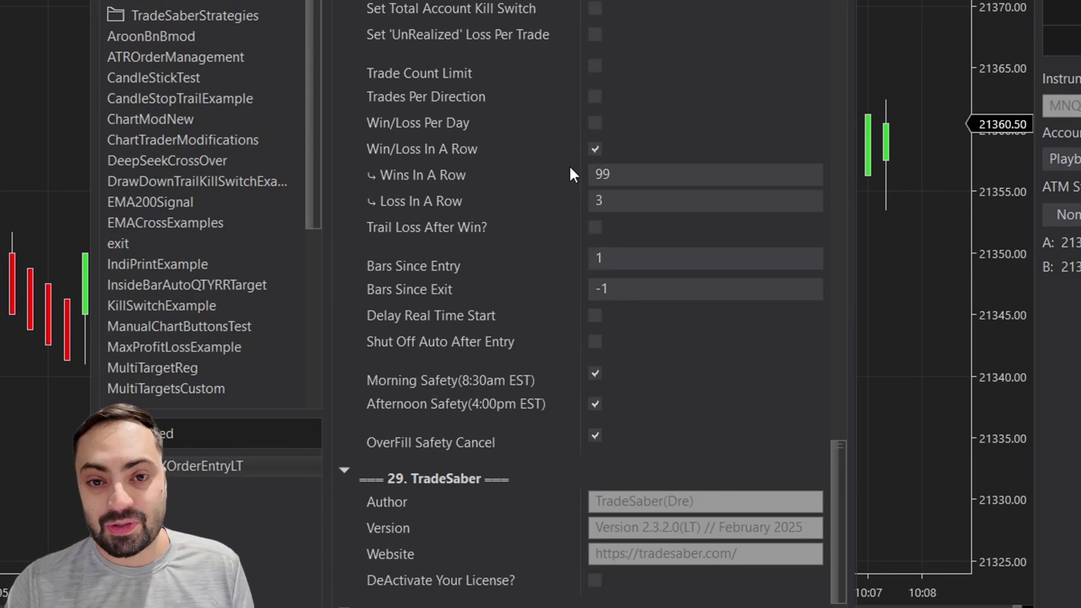
- Review the Wins In A Row and Loss In A Row limits of the Win/Loss In A Row filter
{"action": "left_click", "coordinate": [623, 173]}
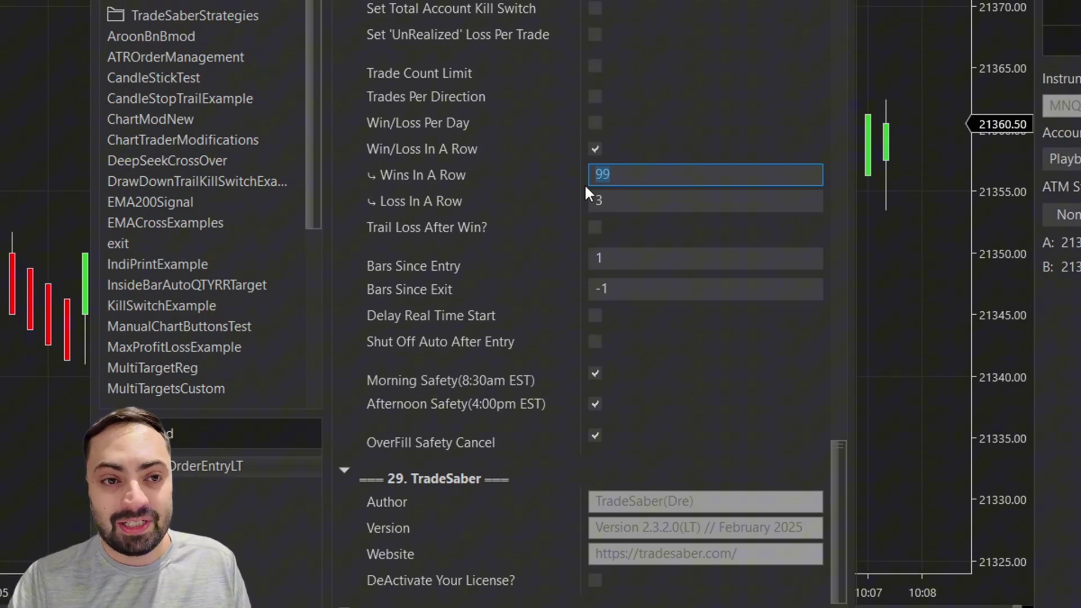
{"action": "left_click", "coordinate": [617, 204]}
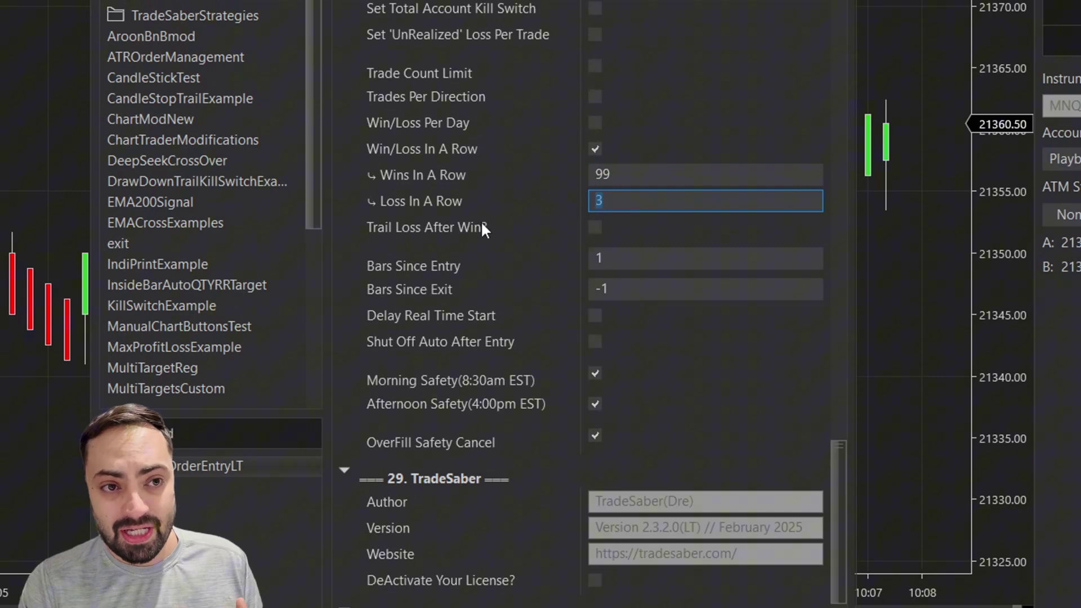
{"action": "left_click", "coordinate": [601, 204]}
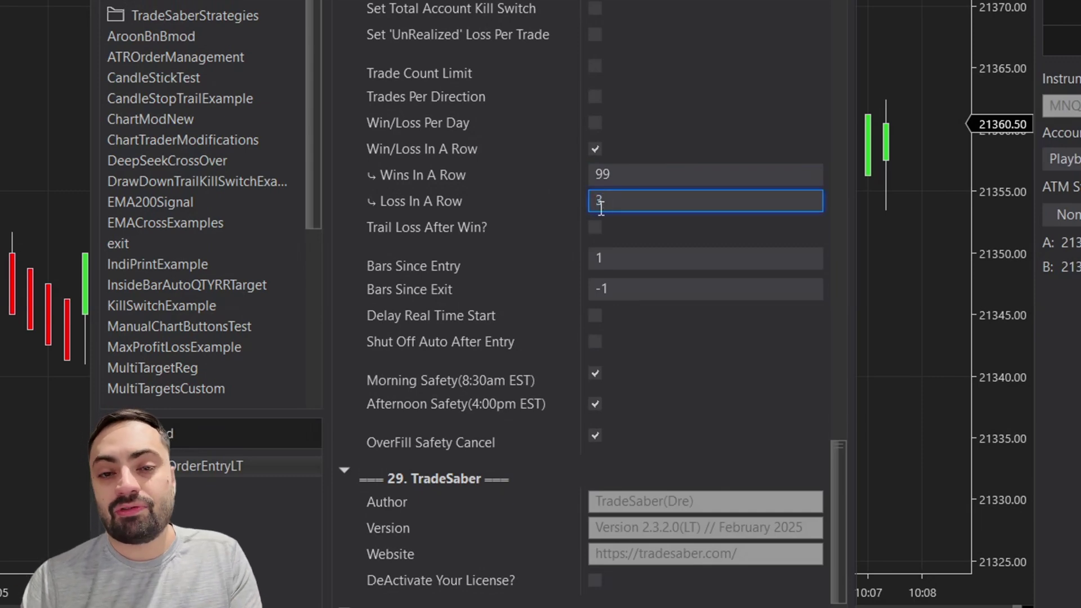
{"action": "key", "text": "shift+Tab"}
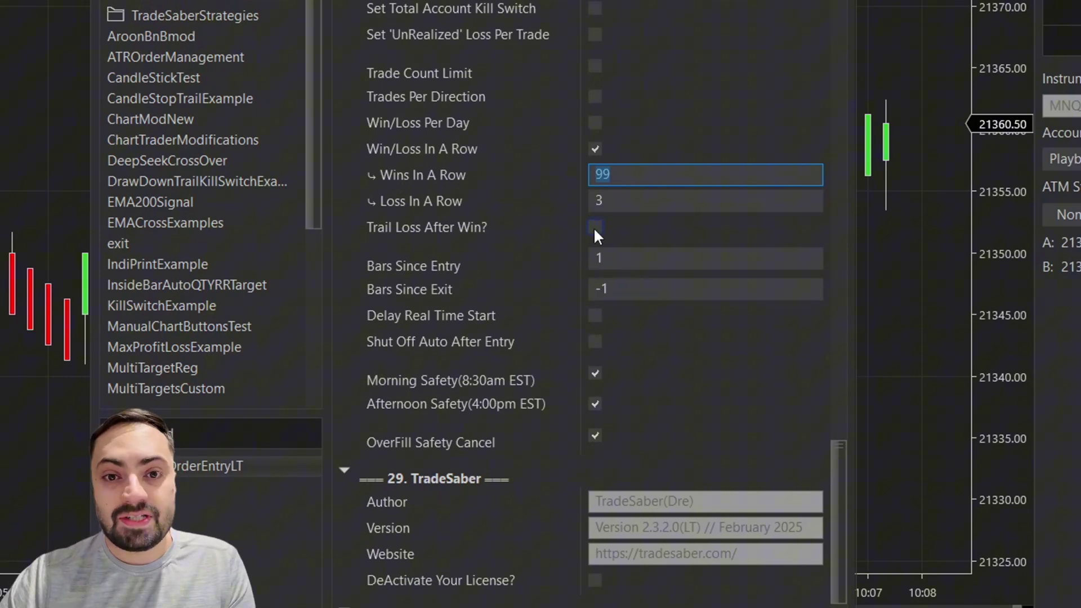
{"action": "key", "text": "Tab"}
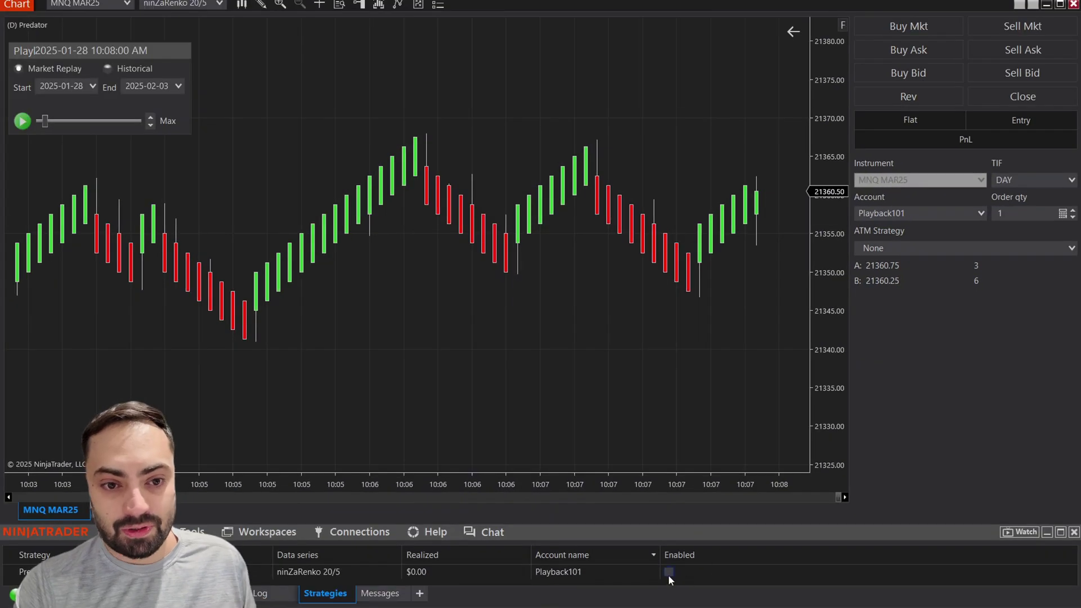
- Enable the strategy on Playback101 and run the market replay to test the in-a-row limits, including a manual long entry
{"action": "left_click", "coordinate": [669, 572]}
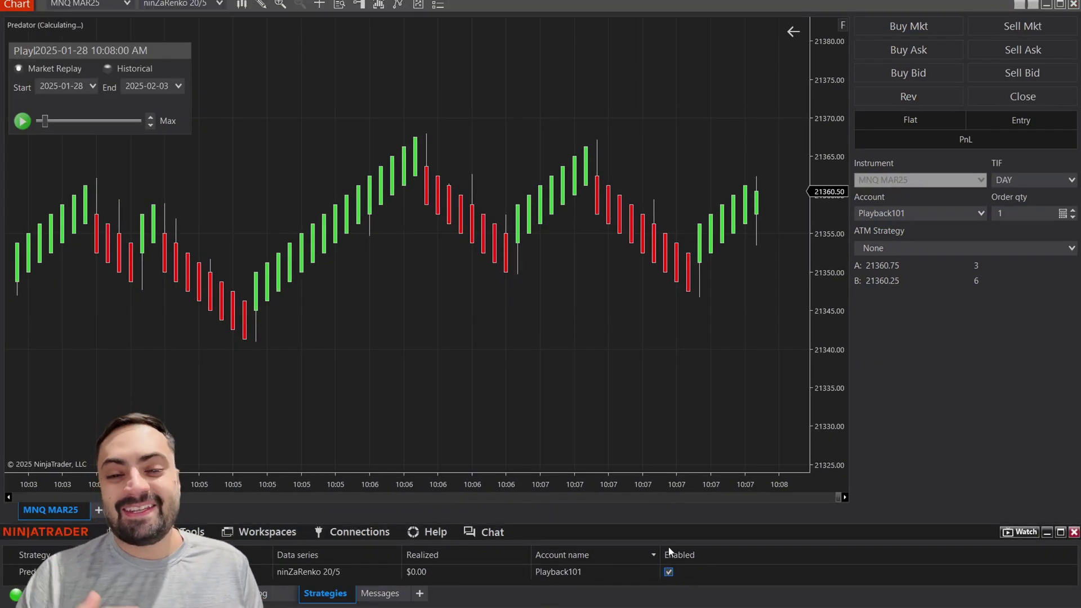
{"action": "left_click", "coordinate": [23, 121]}
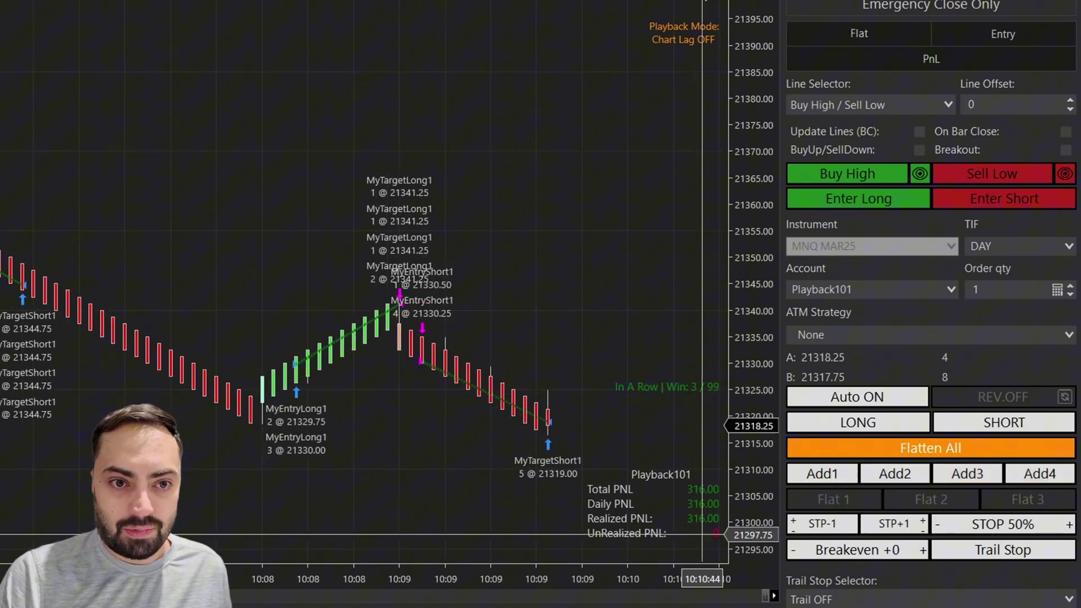
{"action": "left_click_drag", "start_coordinate": [429, 580], "coordinate": [460, 583]}
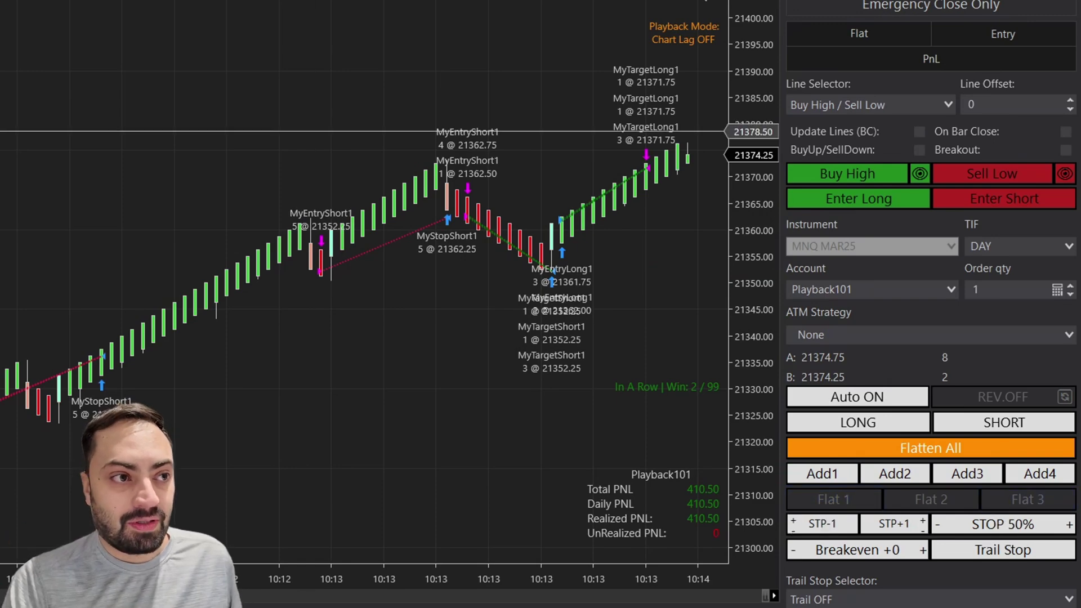
{"action": "left_click_drag", "start_coordinate": [416, 493], "coordinate": [242, 492]}
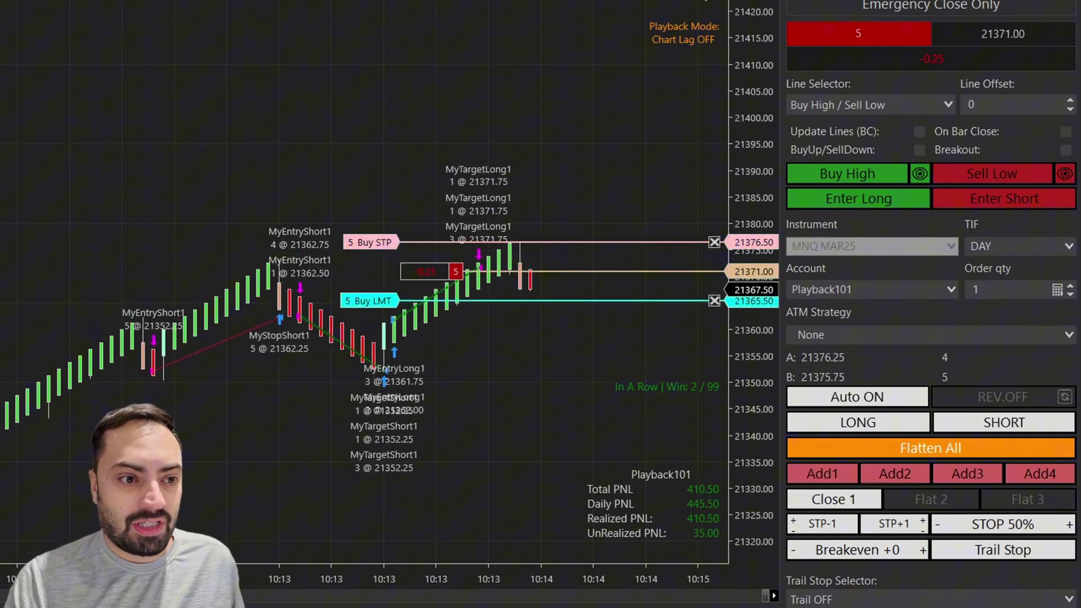
{"action": "scroll", "coordinate": [721, 419], "scroll_direction": "down", "scroll_amount": 3}
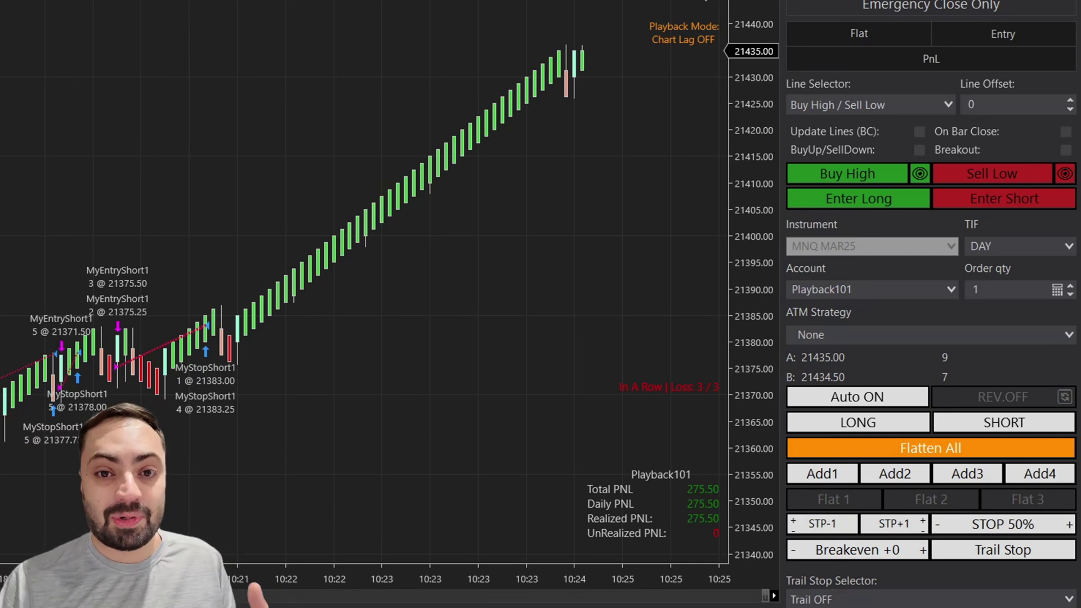
{"action": "left_click", "coordinate": [868, 202]}
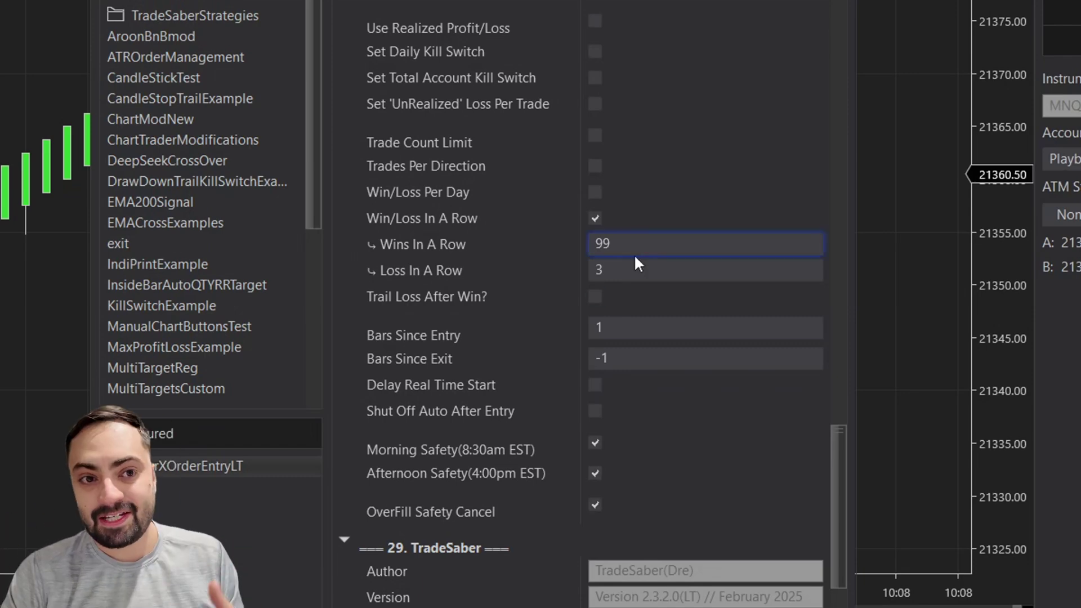
- Enable Trail Loss After Win with Start Trail After X Wins at 2 and Trail Loss In A Row at 1
{"action": "key", "text": "Tab"}
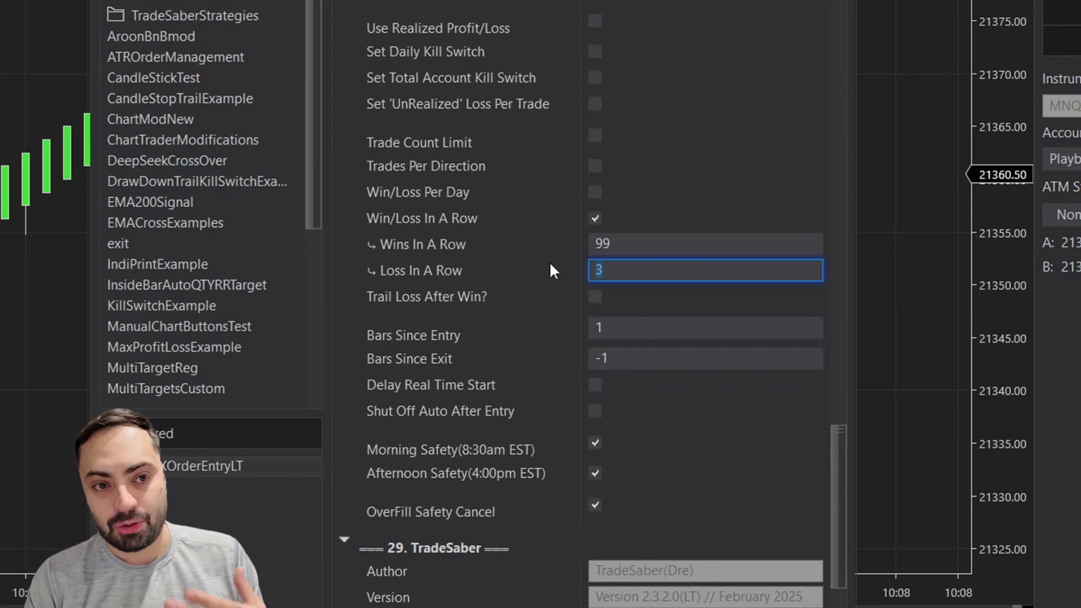
{"action": "left_click", "coordinate": [665, 283]}
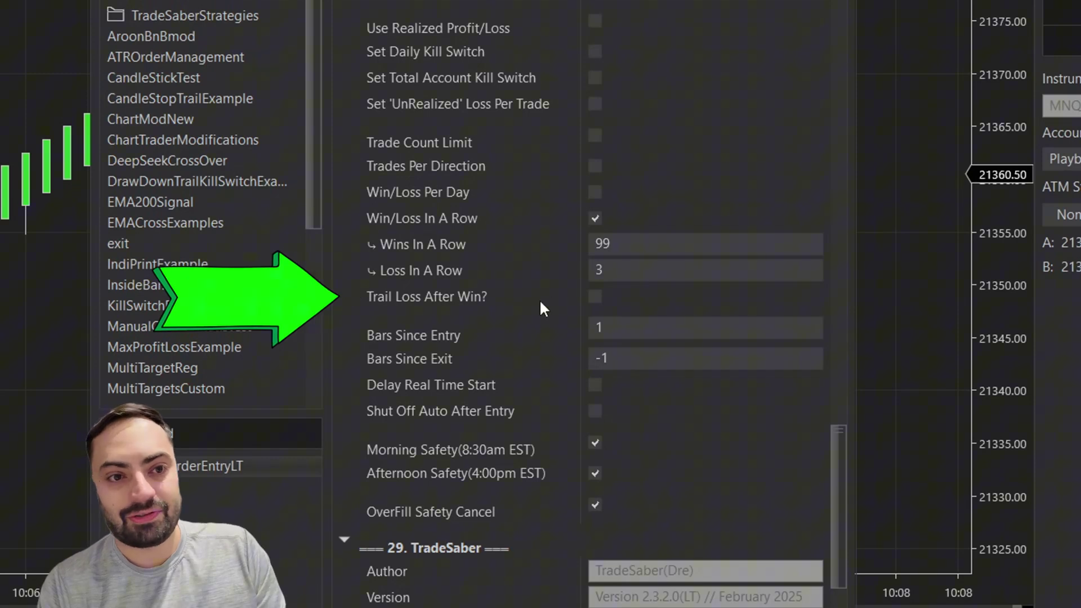
{"action": "left_click", "coordinate": [595, 297]}
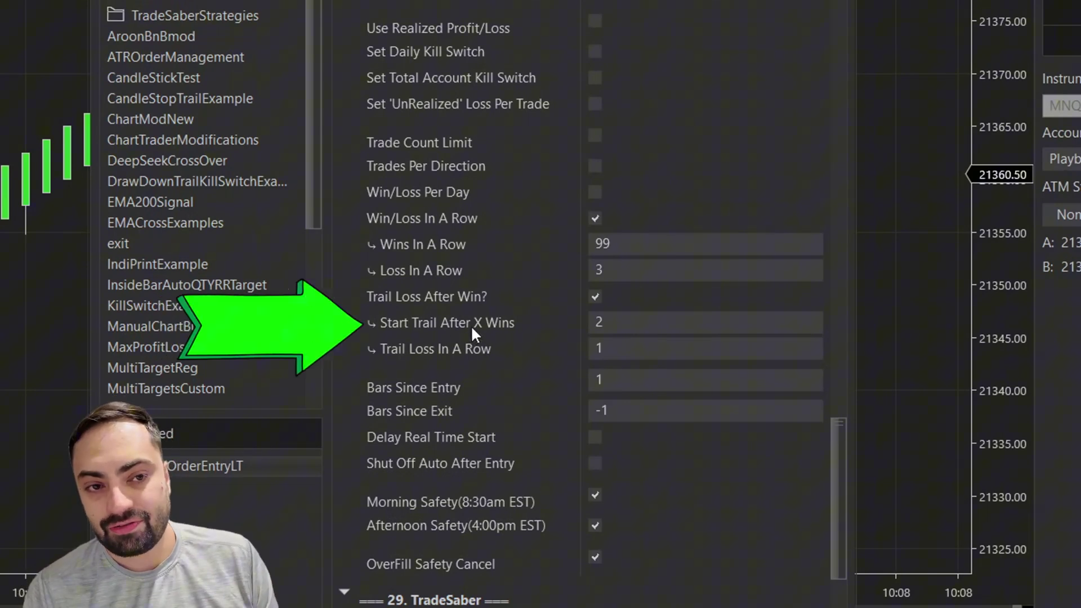
{"action": "left_click", "coordinate": [597, 322]}
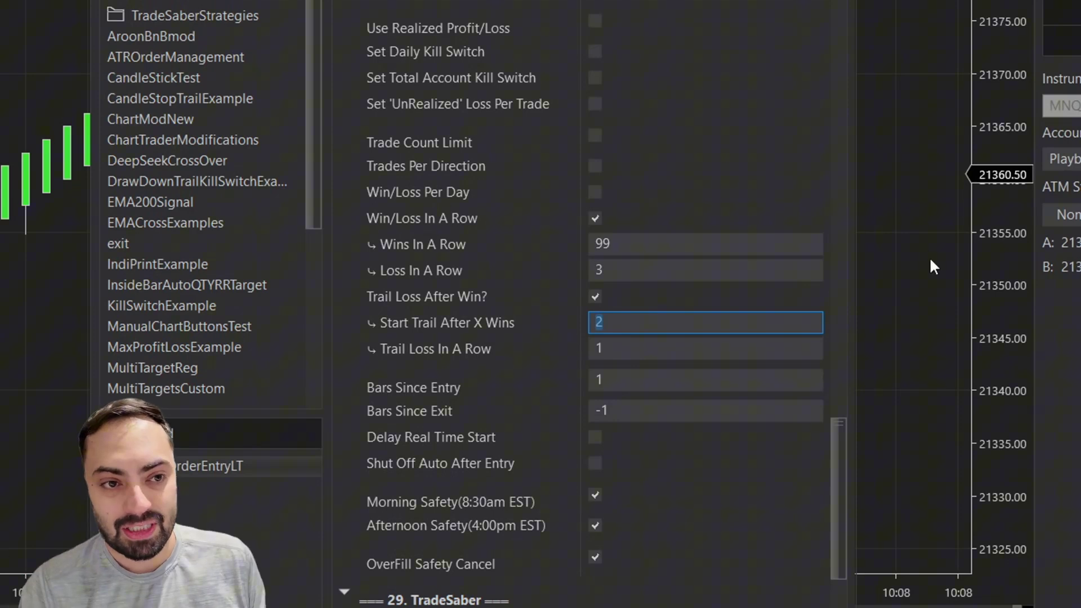
- Examine how the Wins In A Row and Loss In A Row limits relate to the Trail Loss After Win settings
{"action": "left_click", "coordinate": [621, 244]}
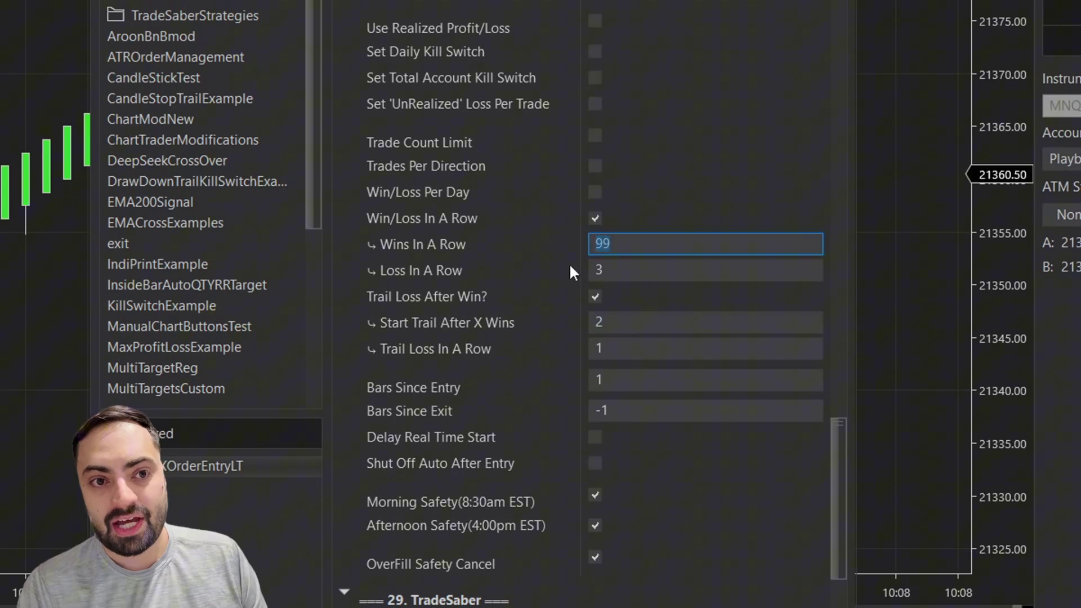
{"action": "left_click", "coordinate": [615, 276]}
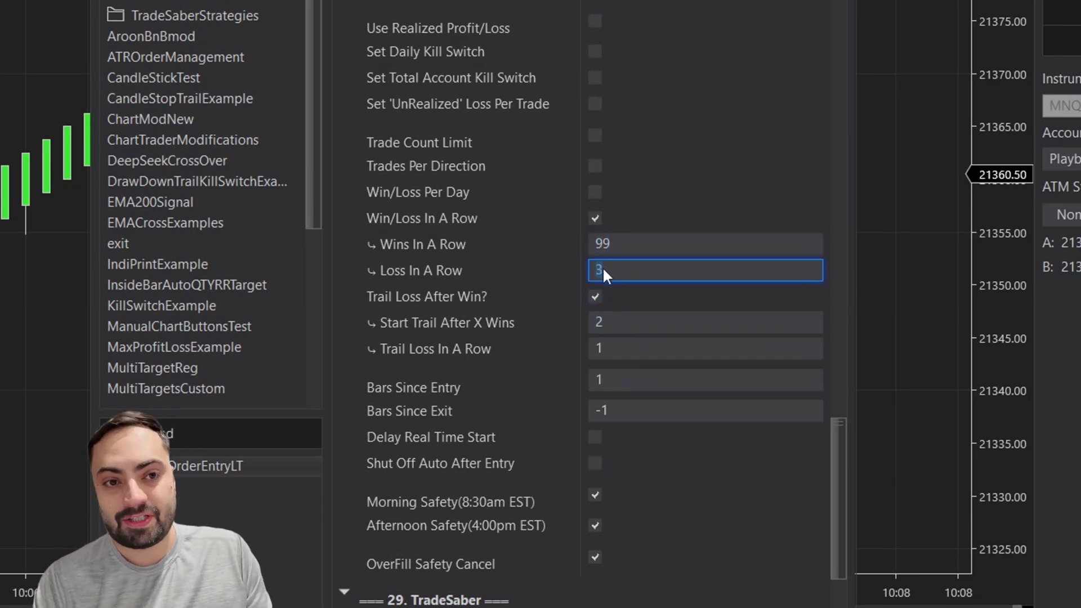
{"action": "left_click", "coordinate": [619, 321]}
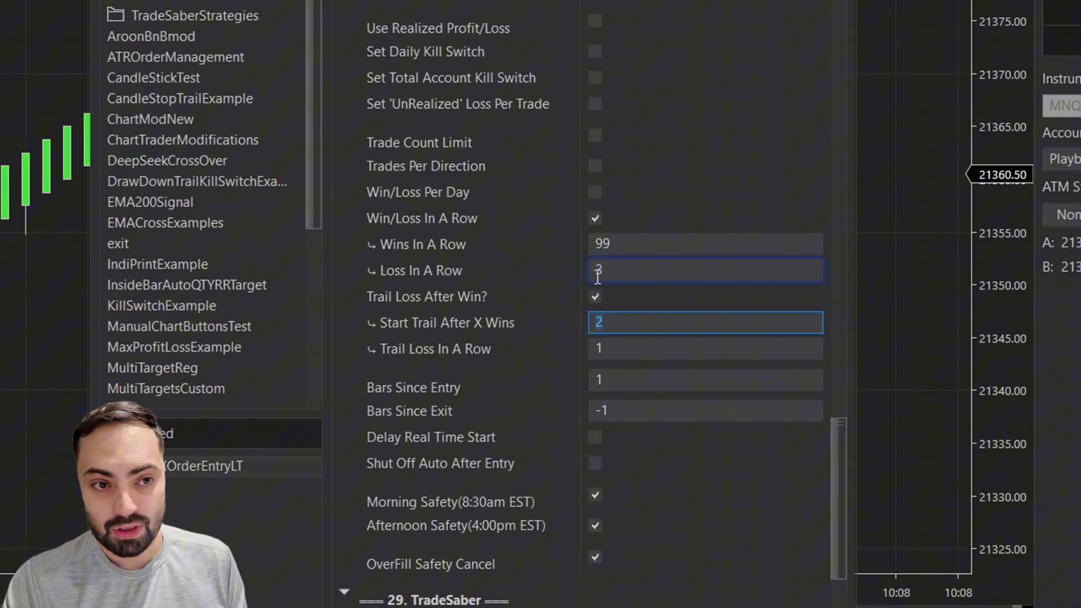
{"action": "left_click", "coordinate": [408, 350]}
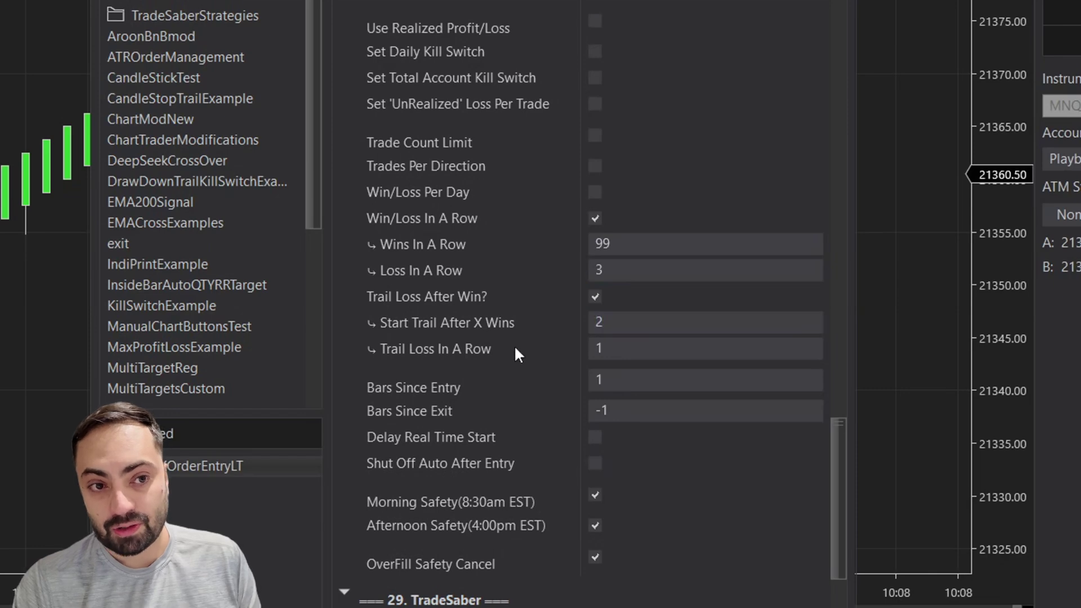
{"action": "left_click", "coordinate": [589, 352]}
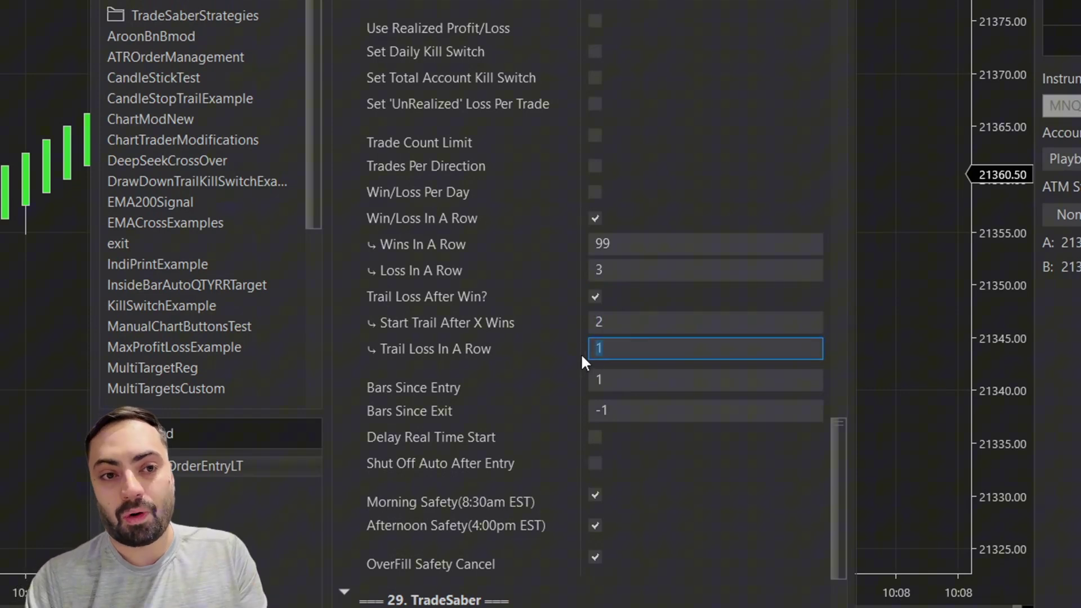
{"action": "left_click", "coordinate": [614, 293]}
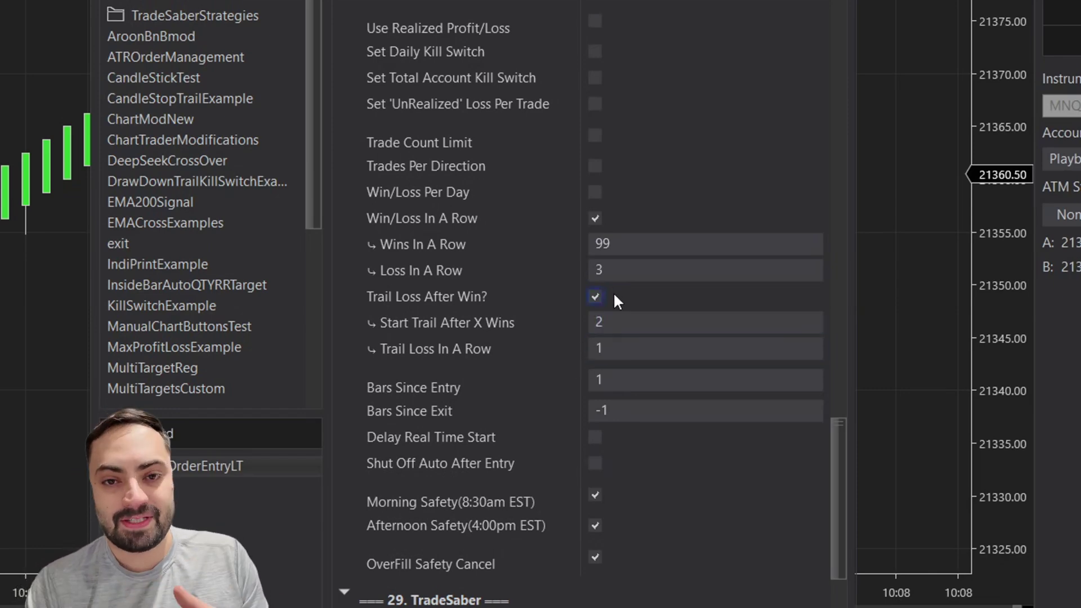
{"action": "left_click", "coordinate": [623, 246]}
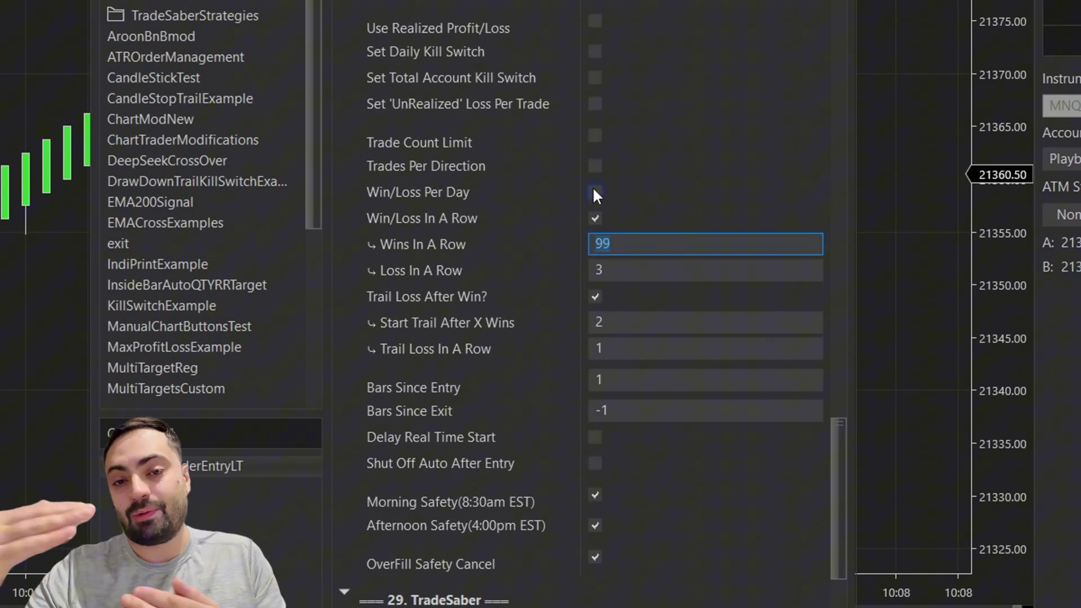
{"action": "left_click", "coordinate": [591, 322]}
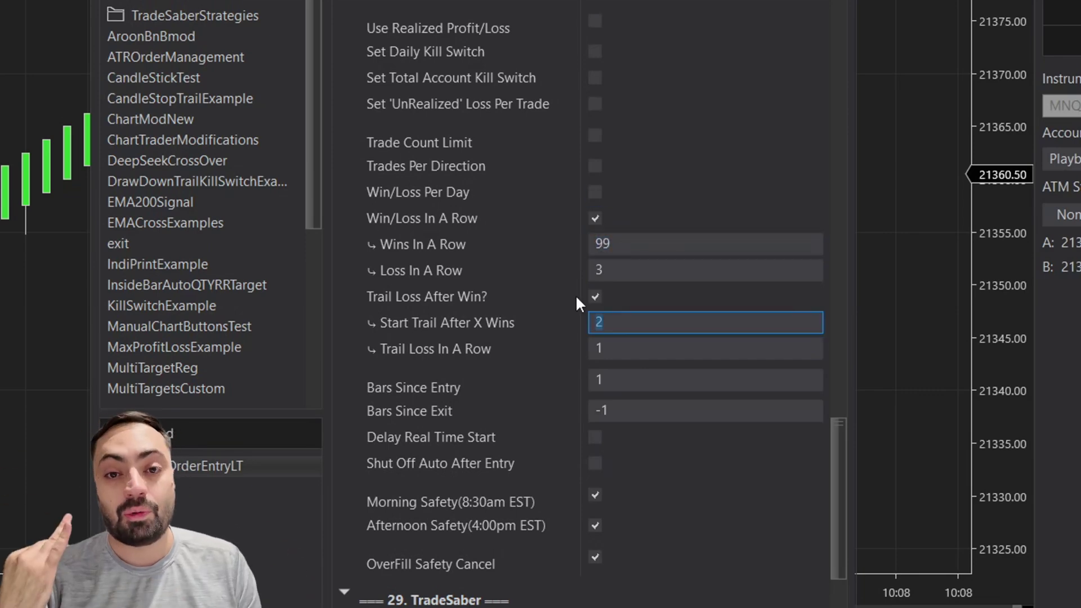
{"action": "left_click", "coordinate": [600, 349]}
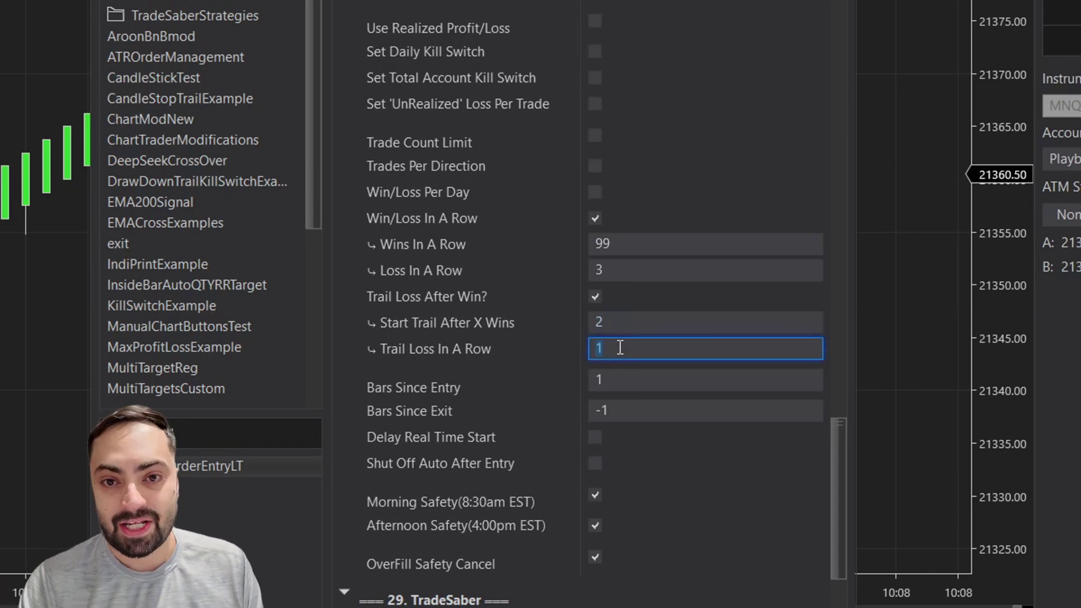
- Apply the settings and run the enabled strategy on Playback101 to test the trailing loss limit, including a manual long entry
{"action": "key", "text": "Return"}
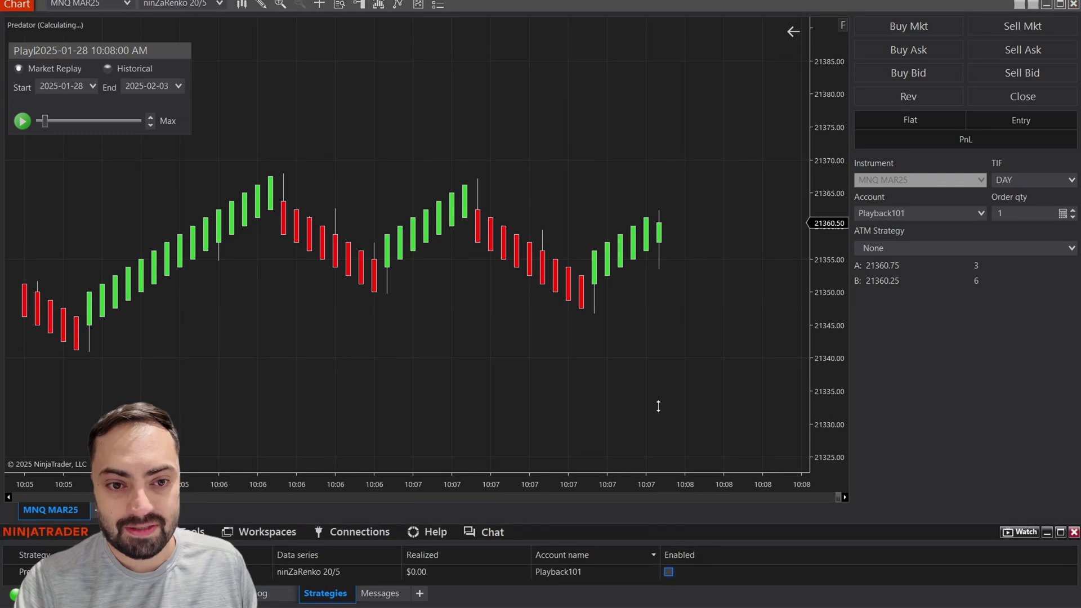
{"action": "left_click", "coordinate": [668, 572]}
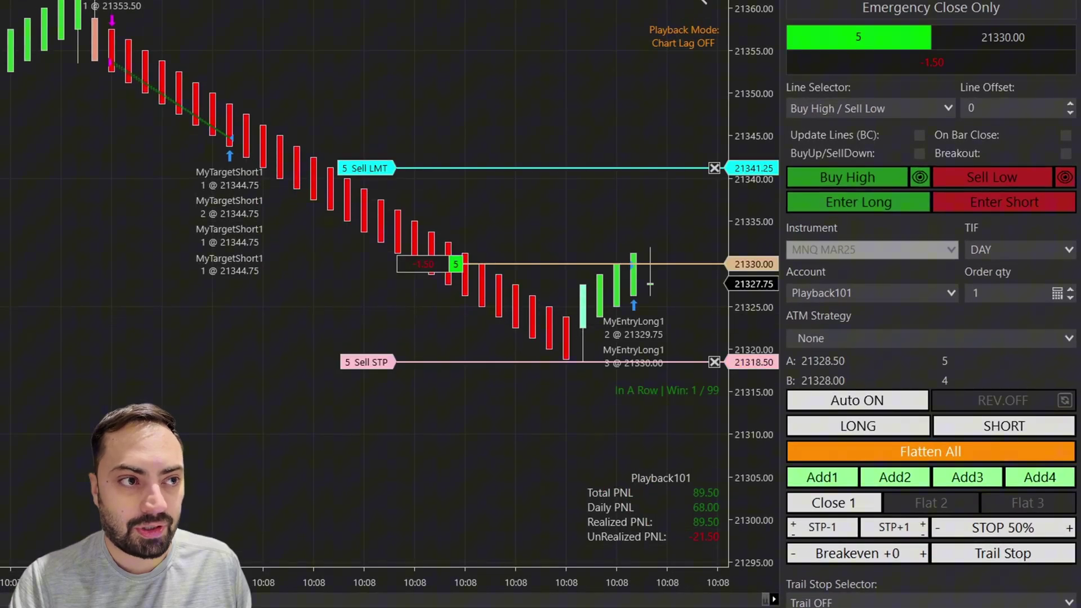
{"action": "scroll", "coordinate": [366, 282], "scroll_direction": "down", "scroll_amount": 5}
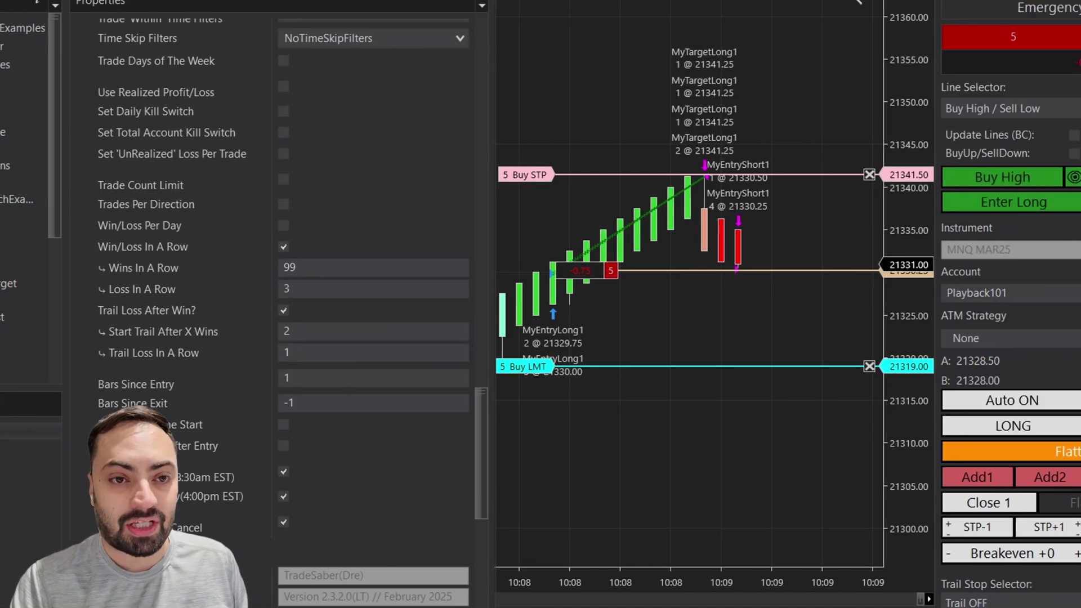
{"action": "key", "text": "Return"}
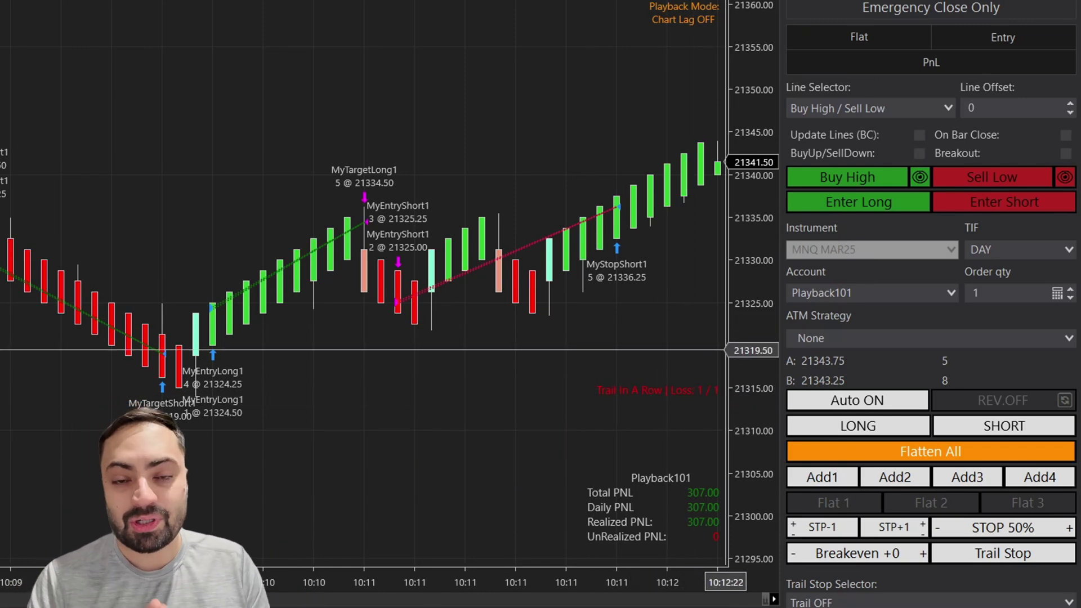
{"action": "left_click_drag", "start_coordinate": [543, 392], "coordinate": [324, 406]}
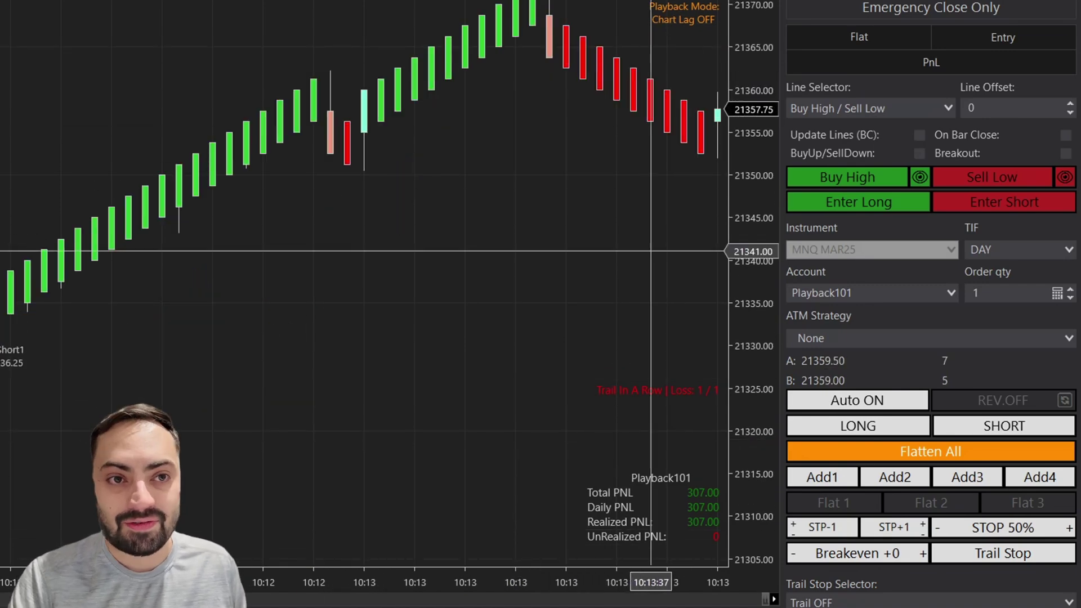
{"action": "left_click", "coordinate": [890, 199]}
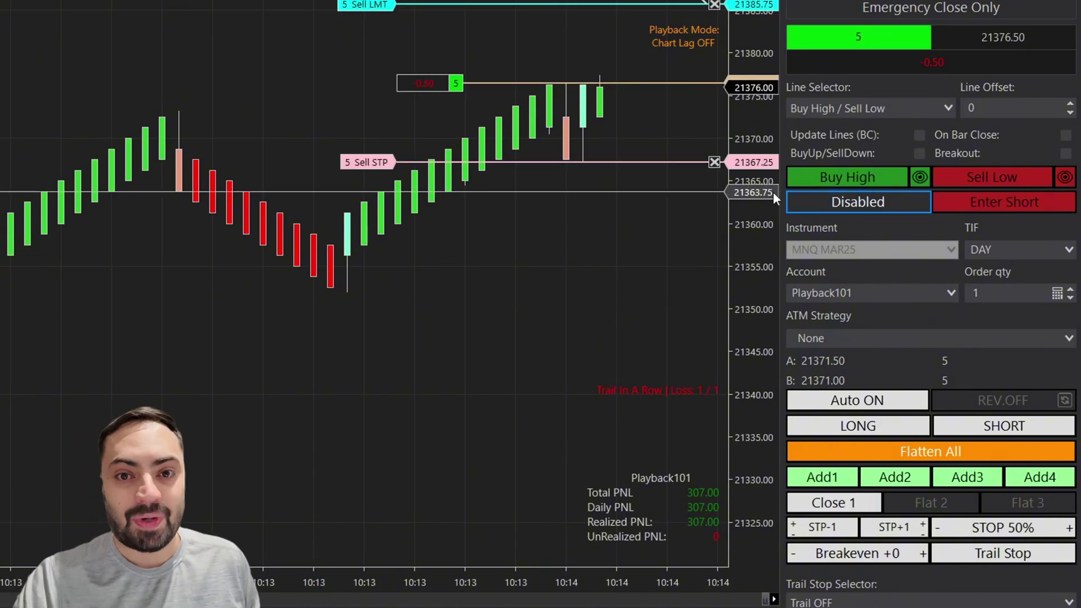